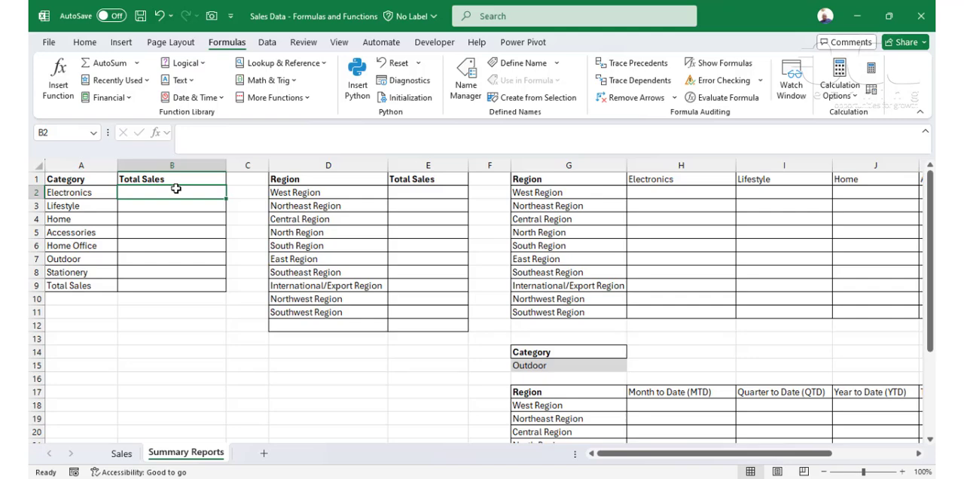
# Step: Examine the Sales sheet's columns from Date to Total Sales, comparing its Category column with the Summary Reports category table
pyautogui.click(122, 452)
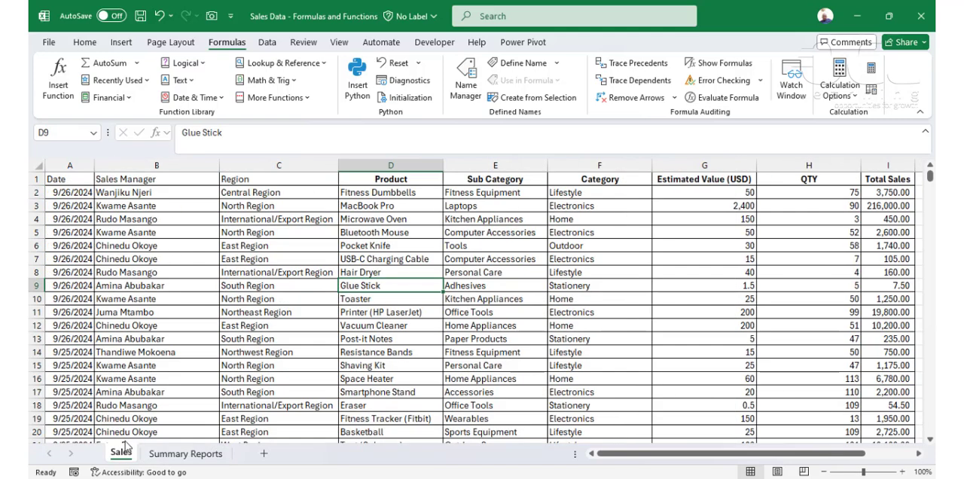
pyautogui.click(69, 165)
pyautogui.click(183, 166)
pyautogui.click(280, 165)
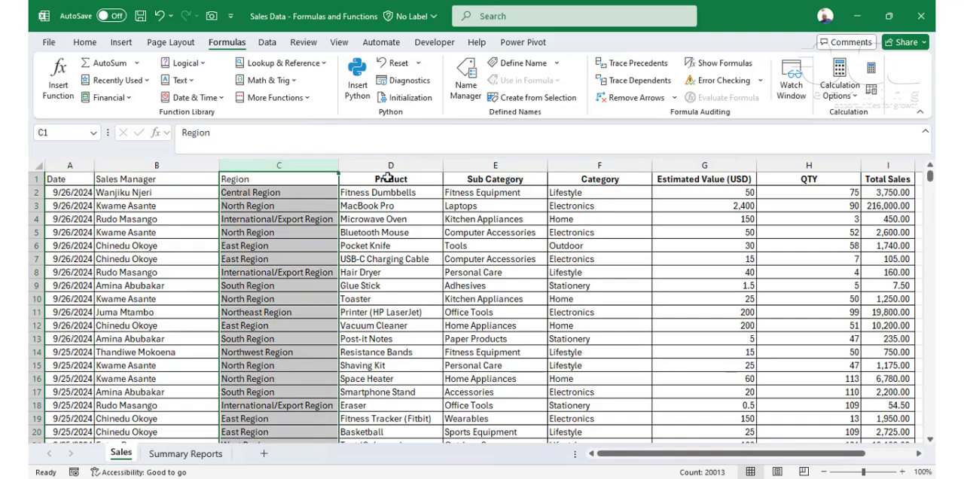
pyautogui.click(388, 166)
pyautogui.click(476, 164)
pyautogui.click(607, 164)
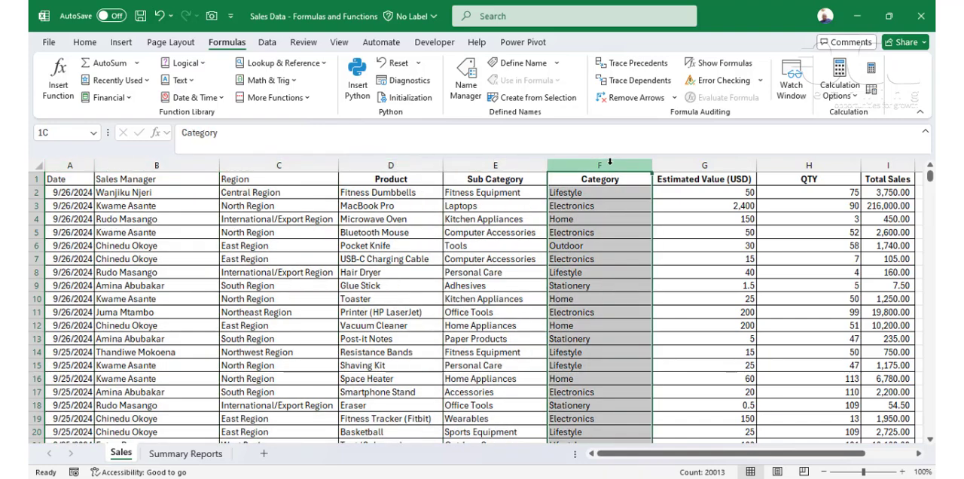
pyautogui.click(704, 163)
pyautogui.click(810, 164)
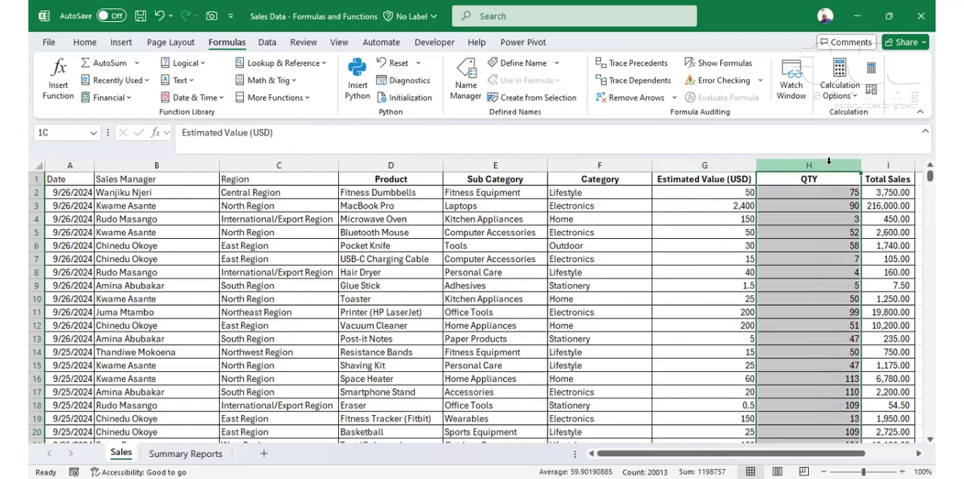
pyautogui.click(883, 164)
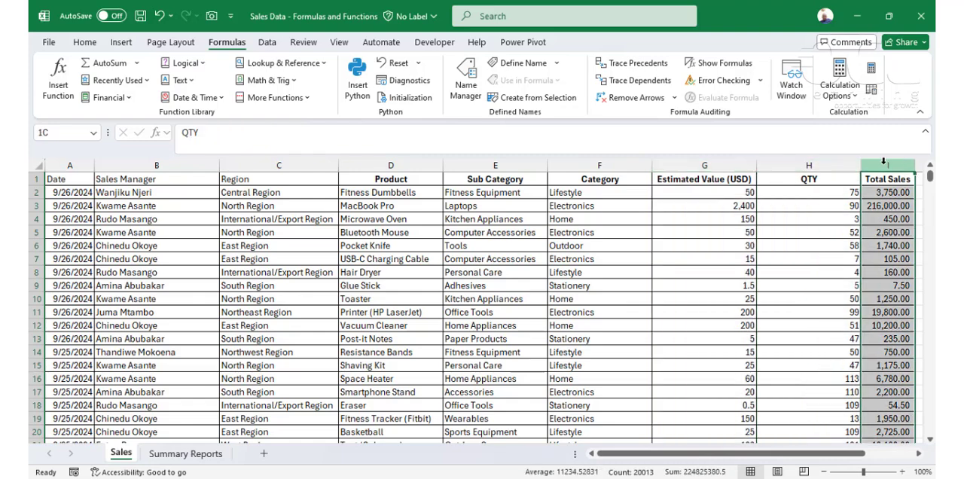
pyautogui.click(250, 312)
pyautogui.click(183, 454)
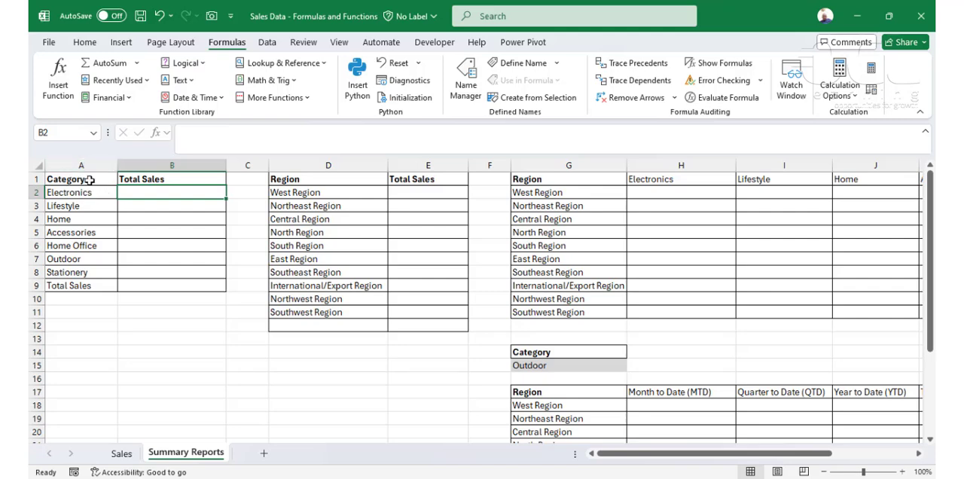
pyautogui.click(122, 453)
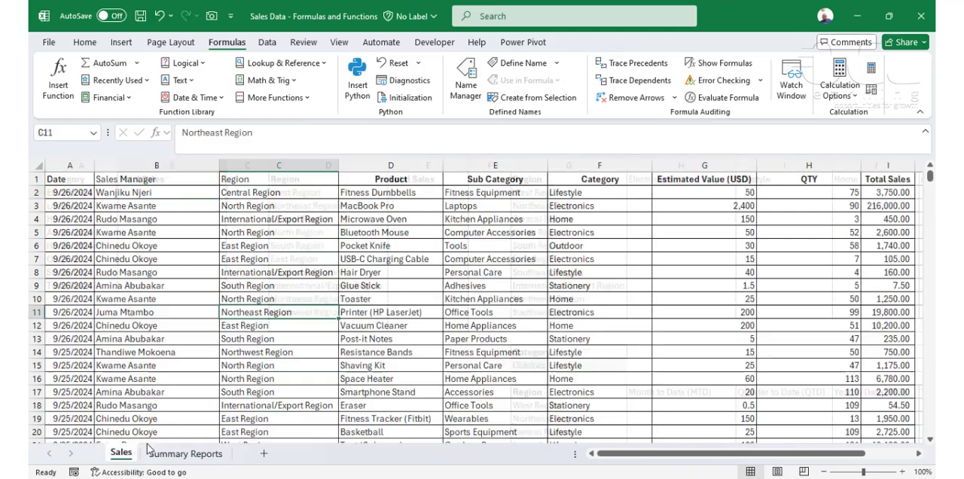
pyautogui.click(561, 165)
pyautogui.click(482, 245)
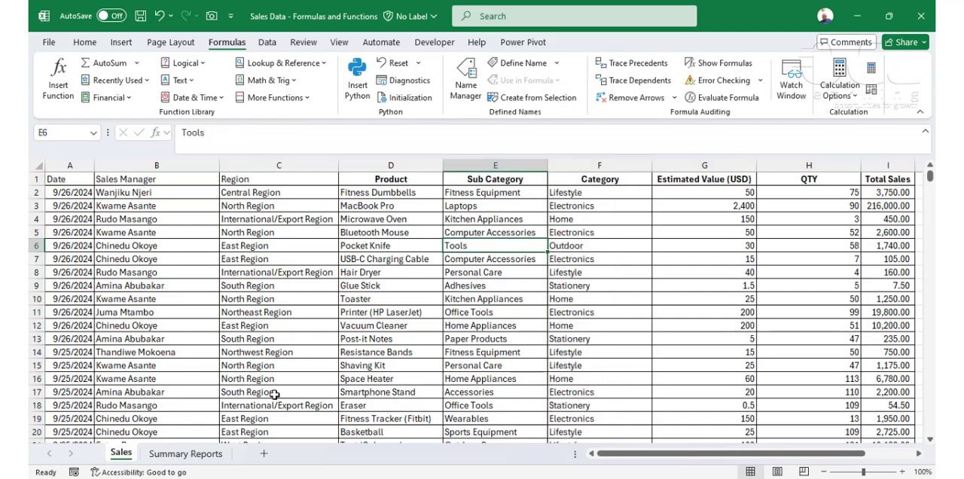
# Step: Start a SUMIF formula in cell B2 of Summary Reports, using the Sales sheet's Category column F:F as the range
pyautogui.click(196, 454)
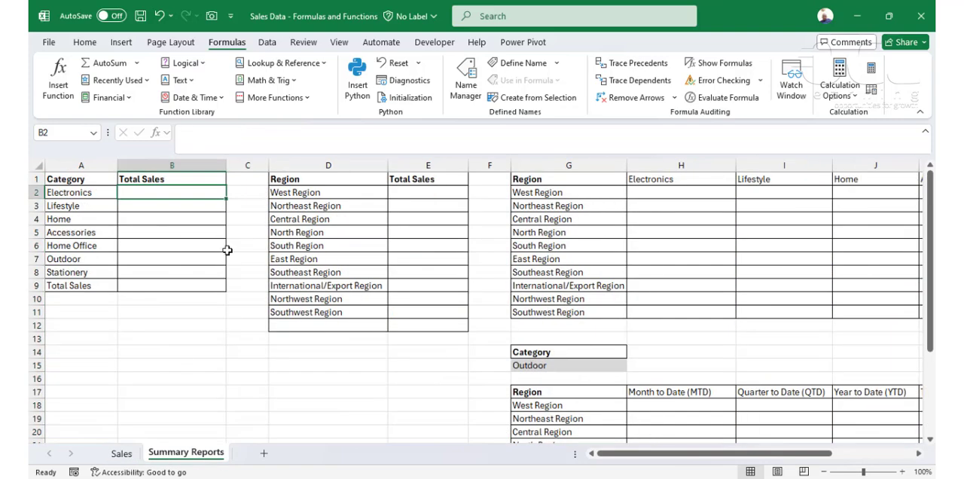
pyautogui.write('=sumif')
pyautogui.press('Tab')
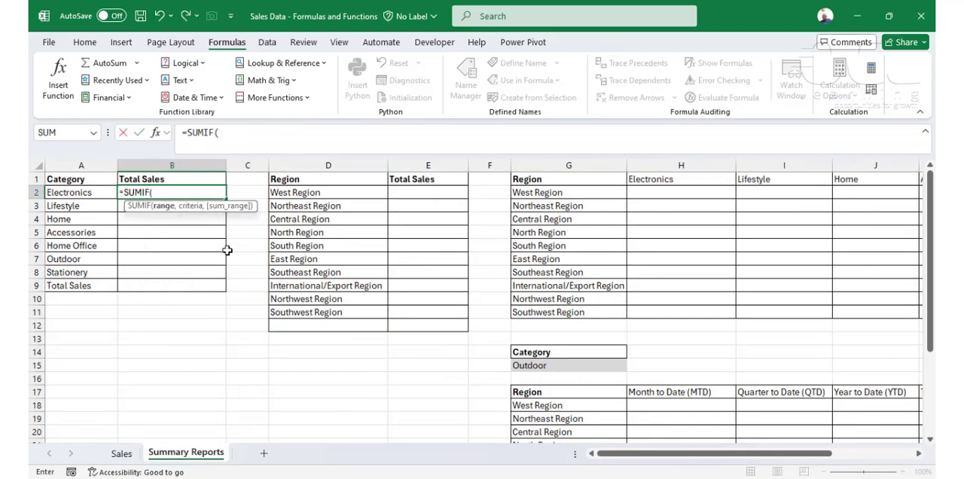
pyautogui.hotkey('ctrl', 'a')
pyautogui.moveTo(422, 194); pyautogui.dragTo(266, 255)
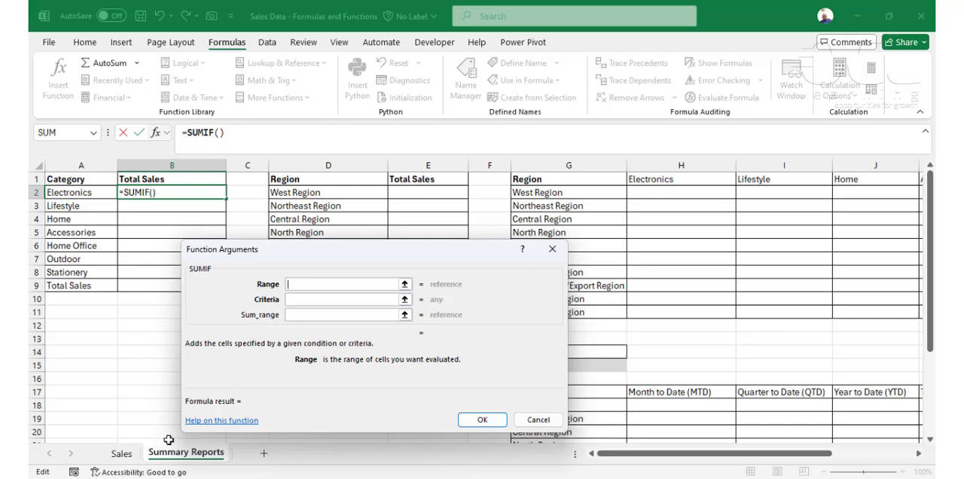
pyautogui.click(121, 453)
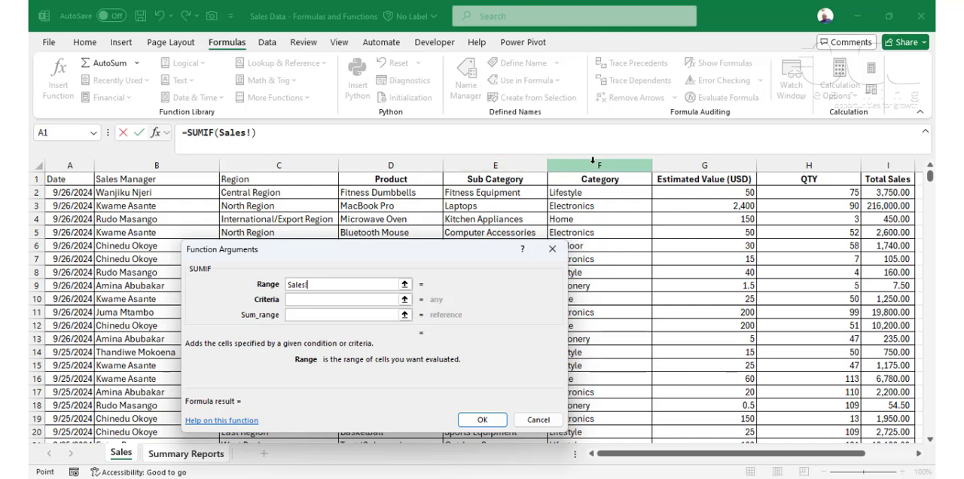
pyautogui.click(595, 164)
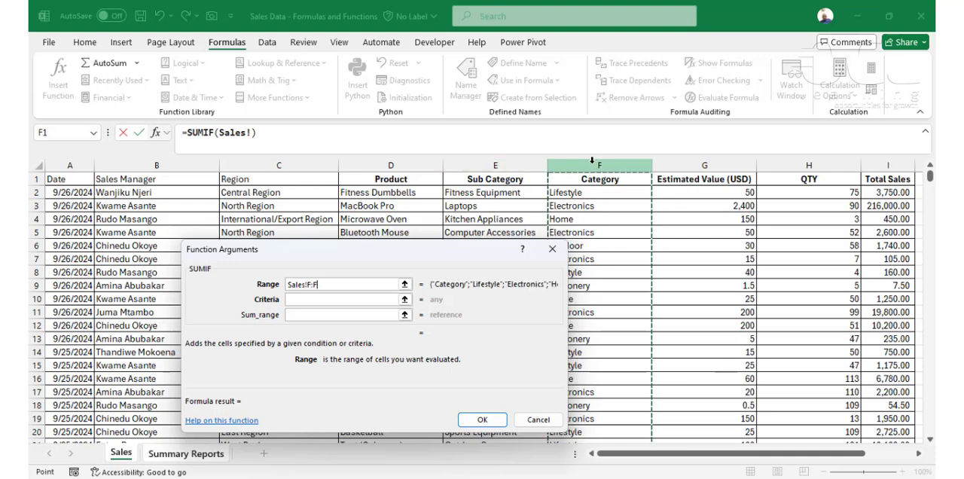
# Step: Complete the Electronics SUMIF with A2 as the criteria and the Sales sheet's column I:I as the sum range
pyautogui.click(319, 299)
pyautogui.click(75, 192)
pyautogui.click(322, 314)
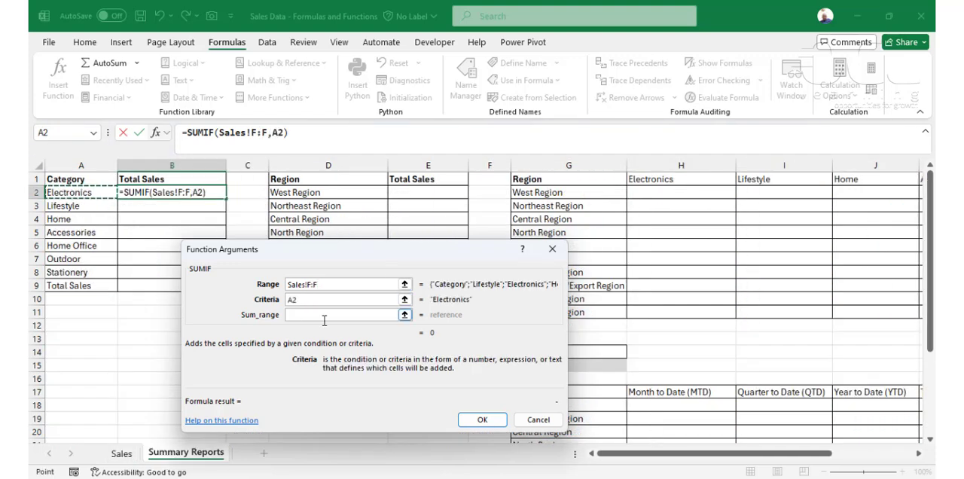
pyautogui.click(120, 453)
pyautogui.click(888, 165)
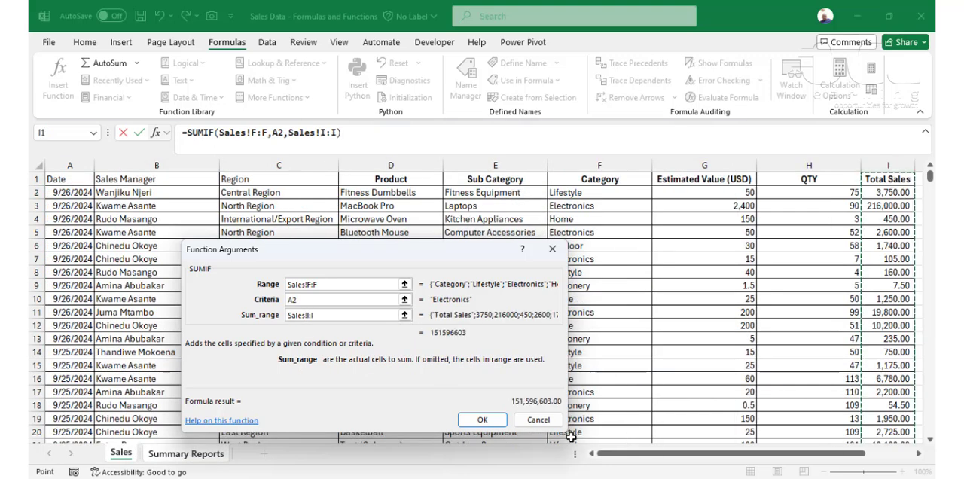
pyautogui.click(483, 420)
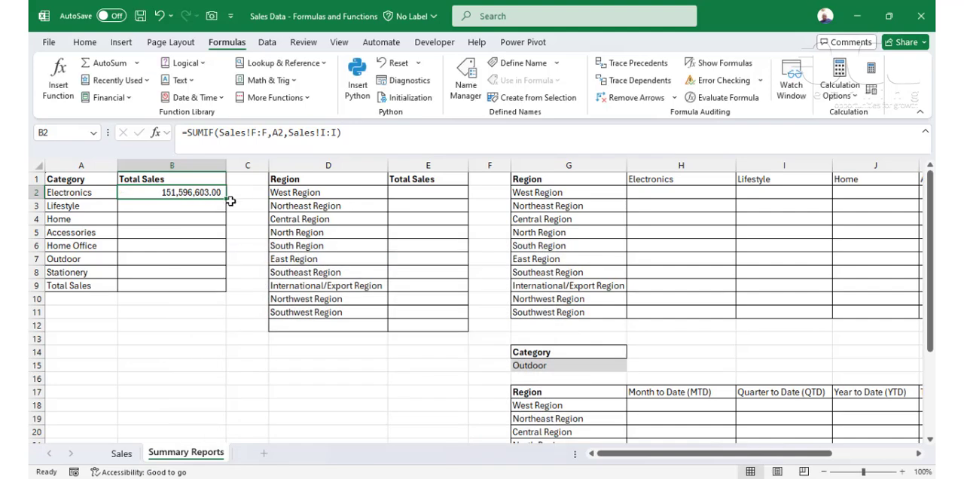
# Step: Fill the category SUMIF formula from B2 down the Total Sales column and clear the copy in B9
pyautogui.moveTo(225, 200); pyautogui.dragTo(227, 291)
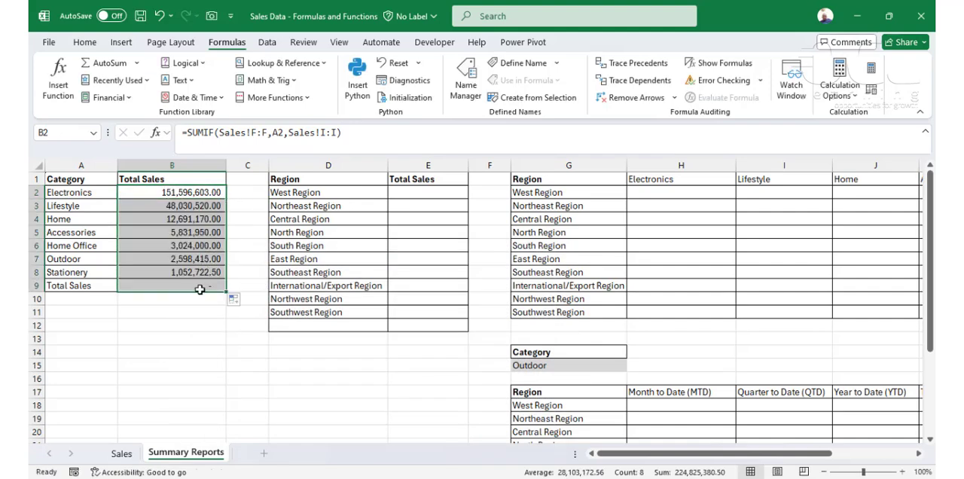
pyautogui.click(199, 289)
pyautogui.press('Delete')
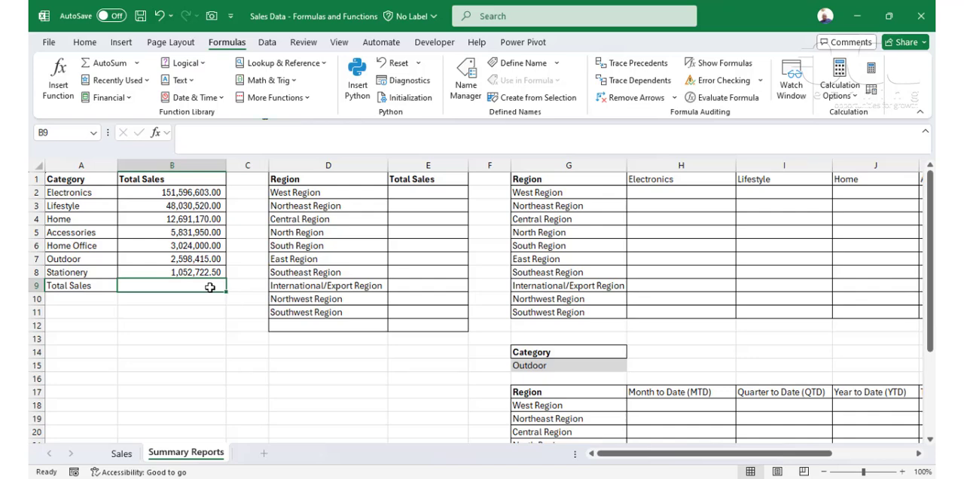
# Step: Total the category sales in B9 with the formula =SUM(B2:B8)
pyautogui.click(166, 202)
pyautogui.click(180, 282)
pyautogui.hotkey('alt', '=')
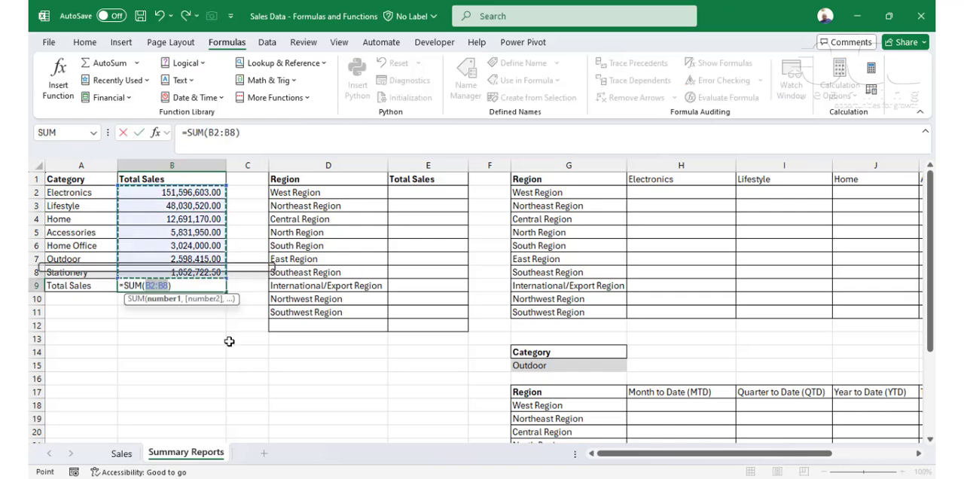
pyautogui.press('Return')
pyautogui.click(205, 287)
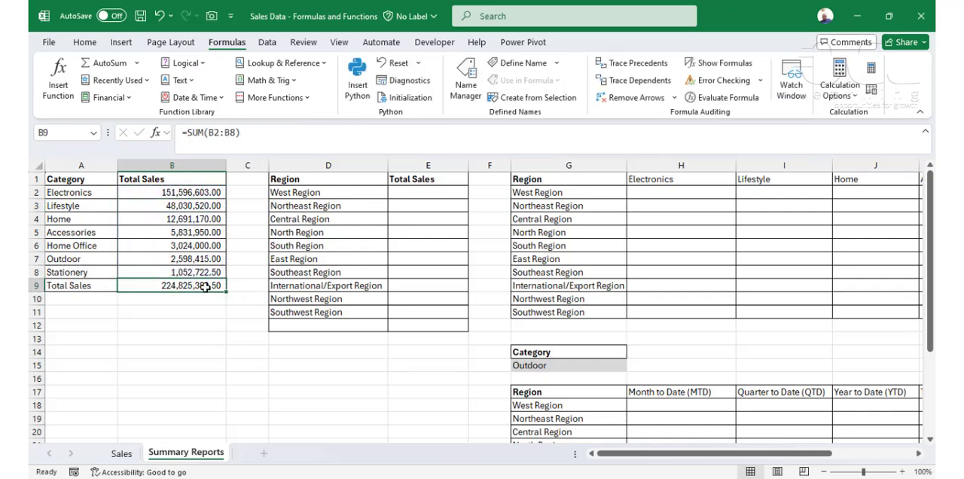
# Step: Start a SUMIF formula in E2 for West Region, using the Sales sheet's Region column C:C as the range
pyautogui.click(430, 194)
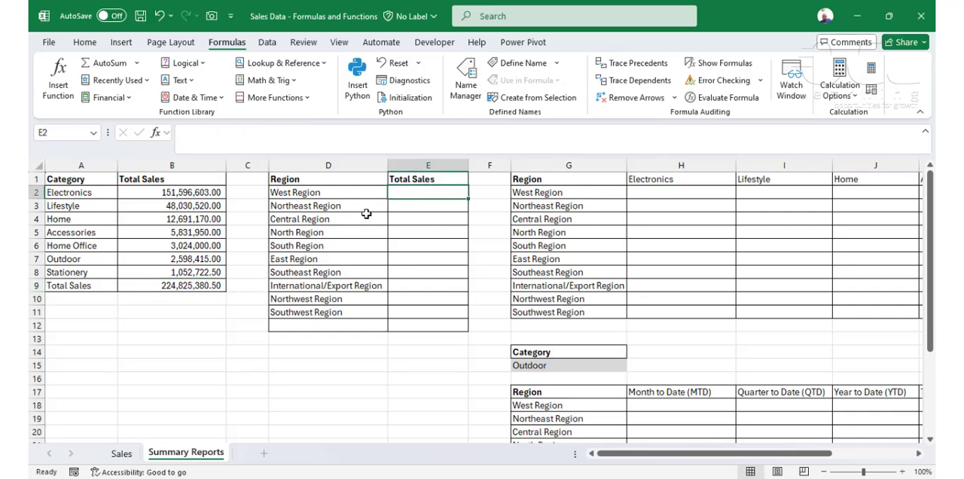
pyautogui.write('=sumif')
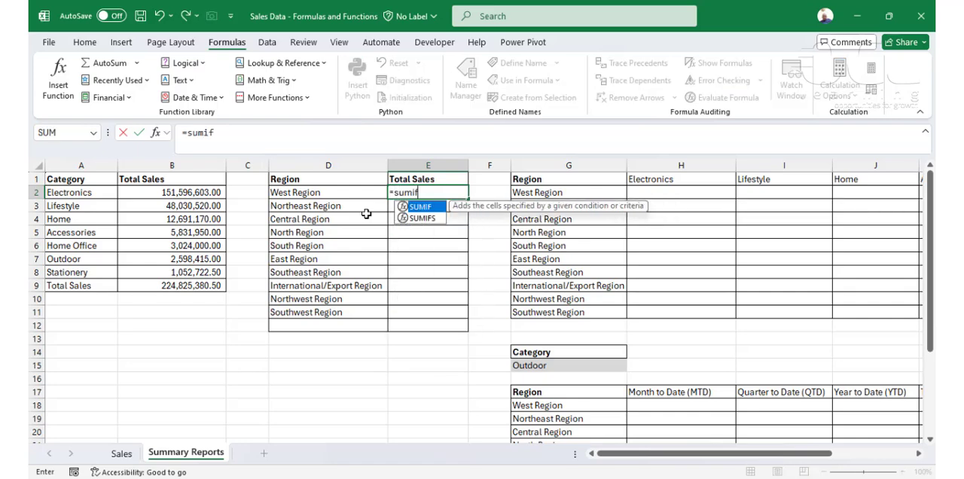
pyautogui.press('Tab')
pyautogui.hotkey('ctrl', 'a')
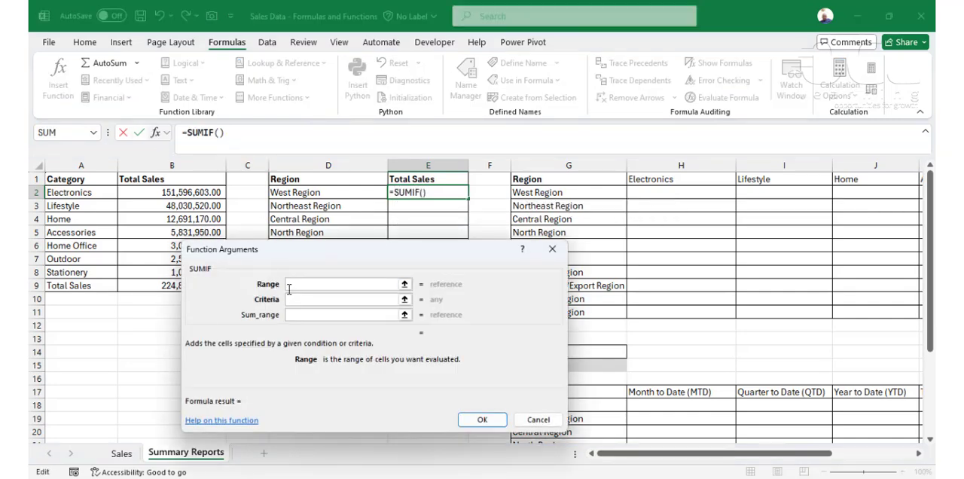
pyautogui.click(121, 453)
pyautogui.click(279, 165)
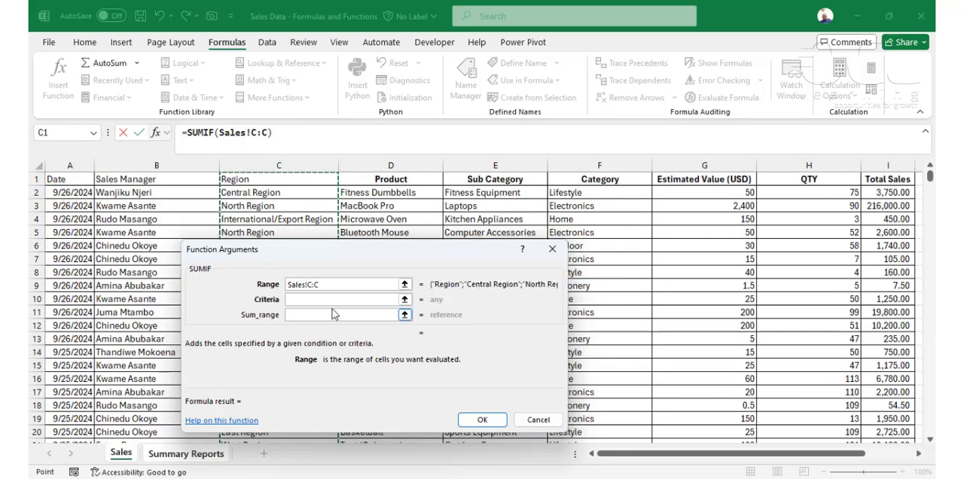
# Step: Complete the West Region SUMIF with criteria D2 and sum range Sales!I:I, and fill it down to E11
pyautogui.click(330, 299)
pyautogui.click(317, 193)
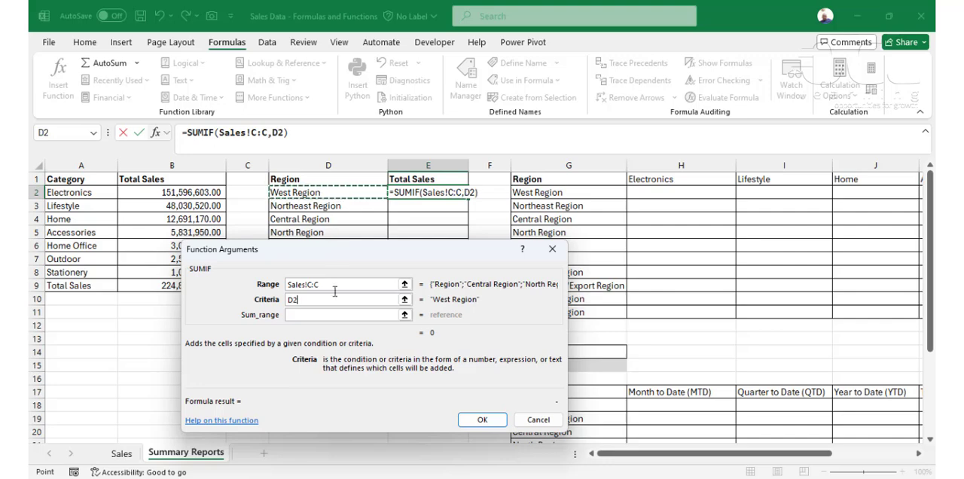
pyautogui.click(319, 318)
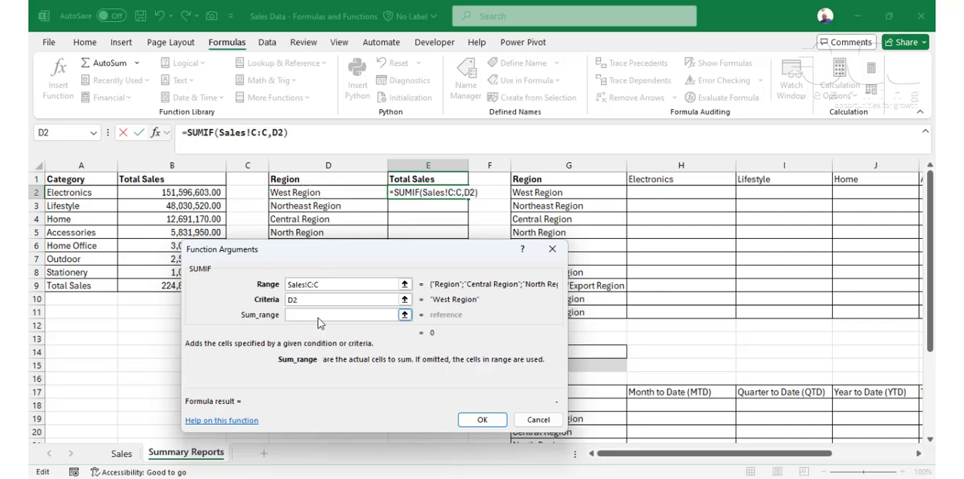
pyautogui.click(125, 453)
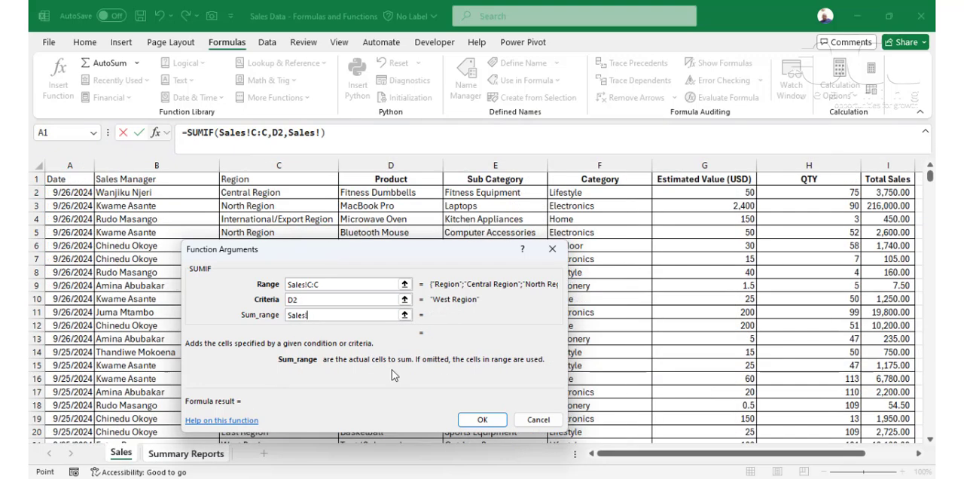
pyautogui.click(888, 165)
pyautogui.click(482, 419)
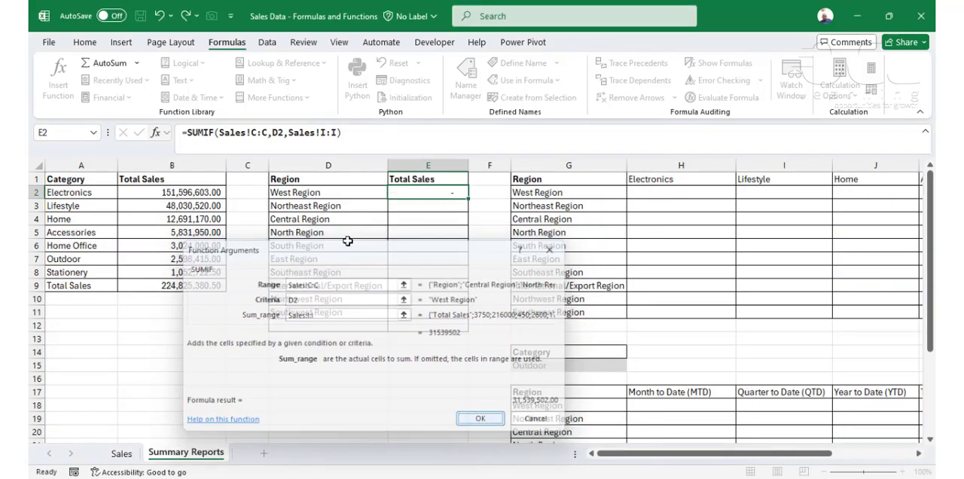
pyautogui.moveTo(467, 198); pyautogui.dragTo(453, 315)
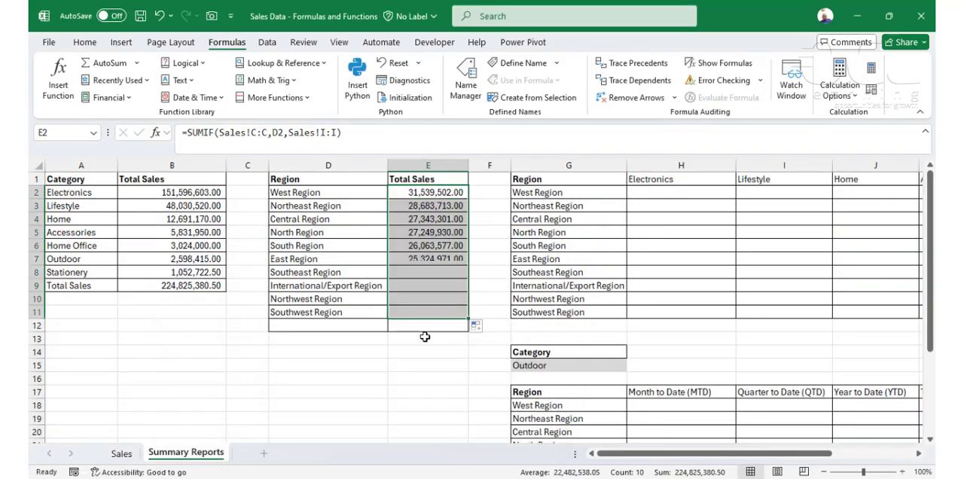
# Step: Total the regional sales in E12 with the formula =SUM(E2:E11)
pyautogui.click(428, 325)
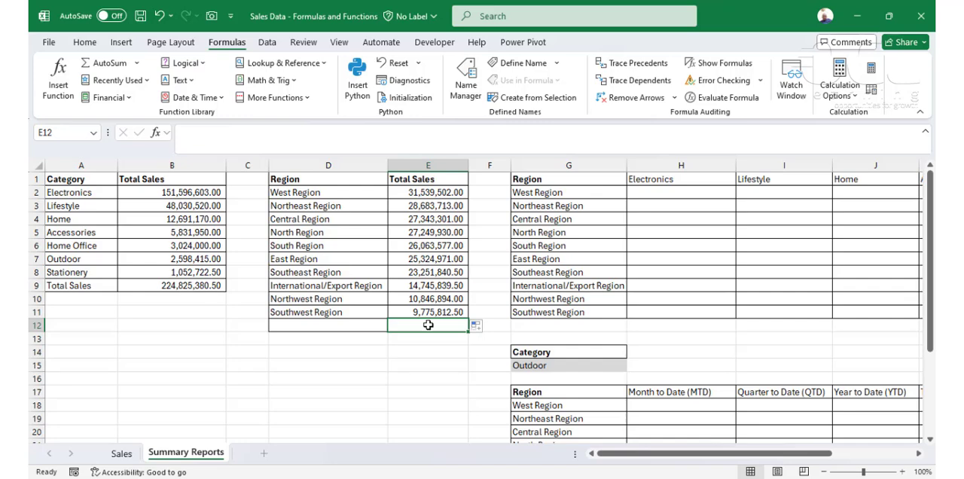
pyautogui.hotkey('alt', '=')
pyautogui.press('Return')
# Step: Label the region table's total row "Total Sales" in D12 and compare its total with the category table's total
pyautogui.click(334, 324)
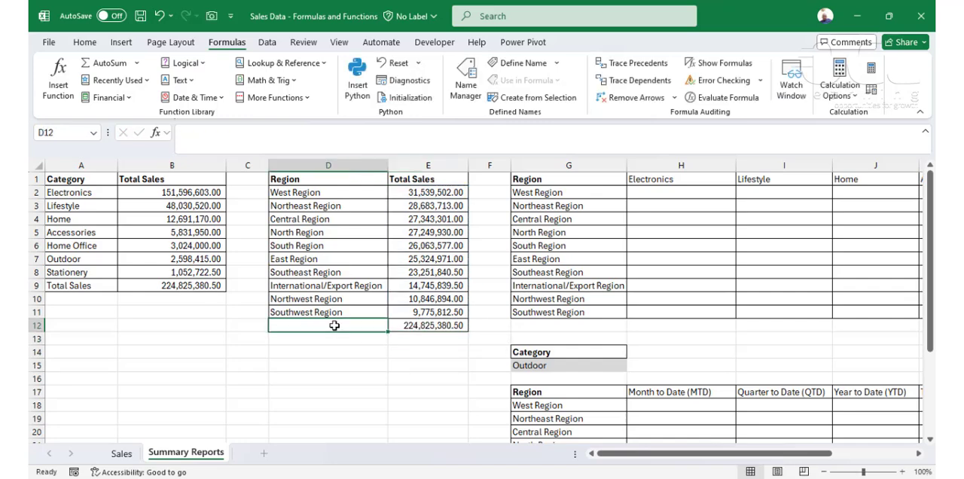
pyautogui.write('G')
pyautogui.press('BackSpace')
pyautogui.write('T')
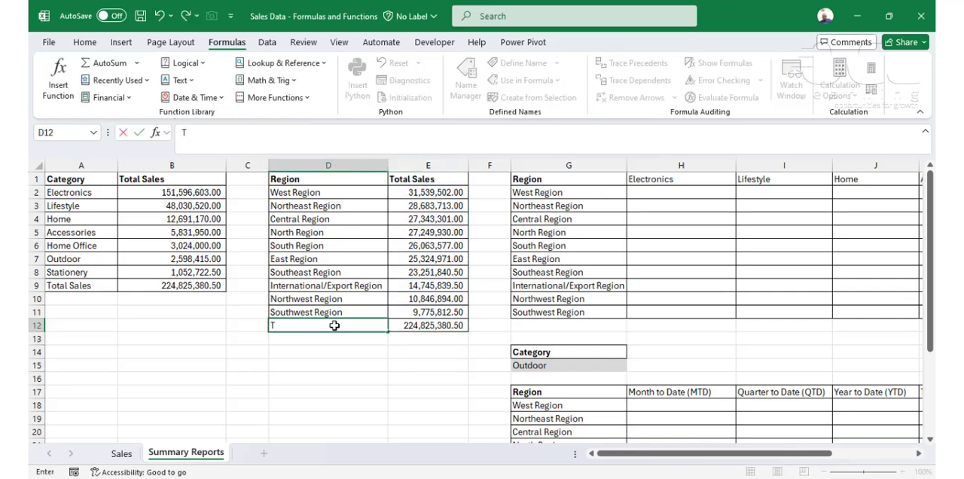
pyautogui.write('otal')
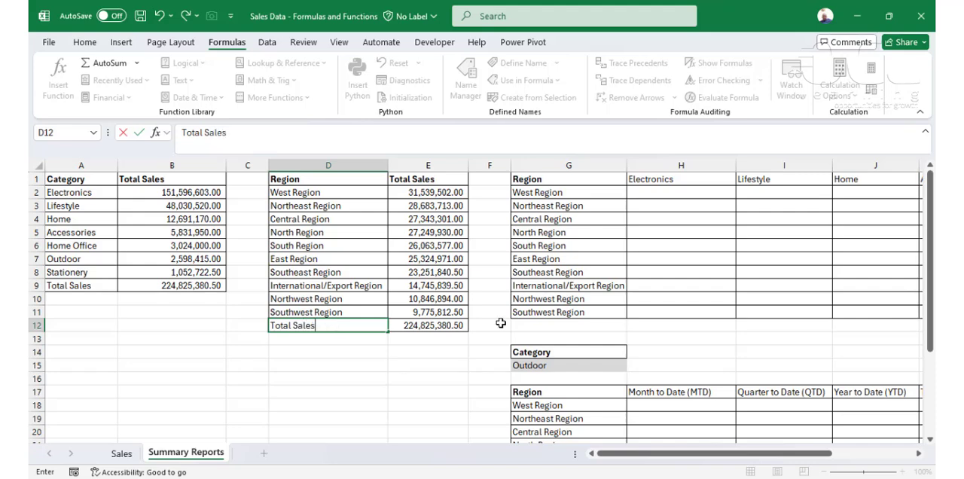
pyautogui.write(' Sales')
pyautogui.click(430, 327)
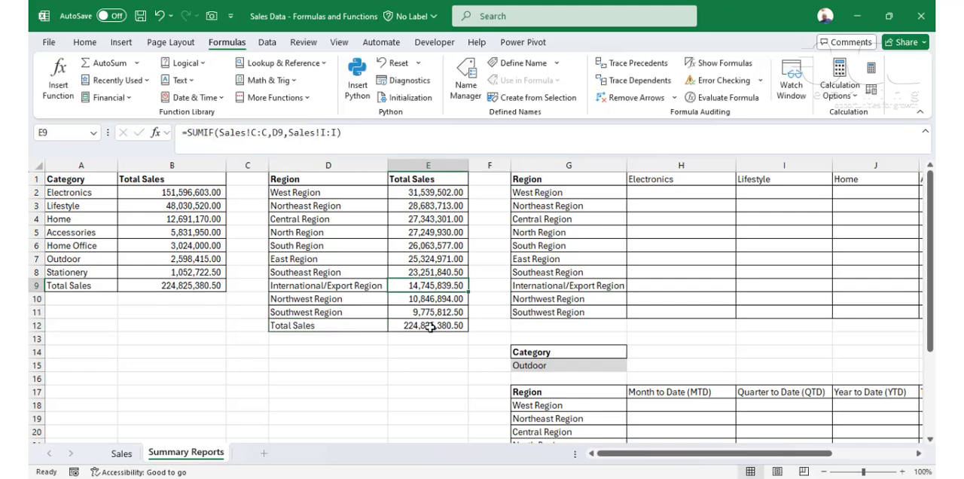
pyautogui.click(196, 290)
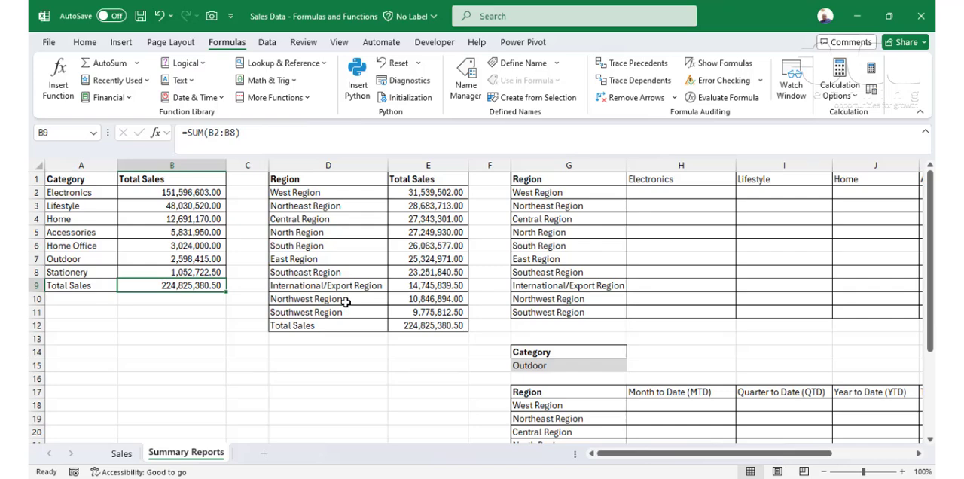
# Step: Start a SUMIFS formula in H2 for West Region Electronics sales, with Sales!$I:$I as the sum range
pyautogui.moveTo(668, 448); pyautogui.dragTo(735, 456)
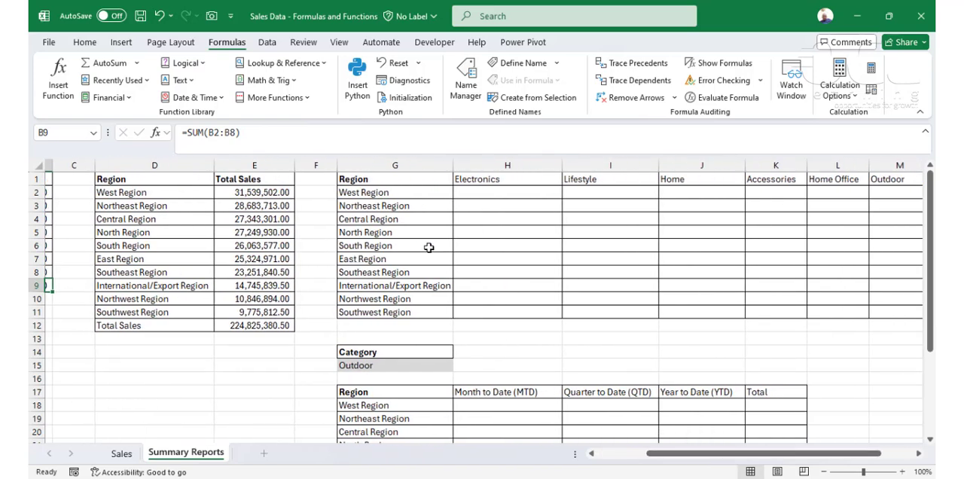
pyautogui.moveTo(426, 181); pyautogui.dragTo(446, 299)
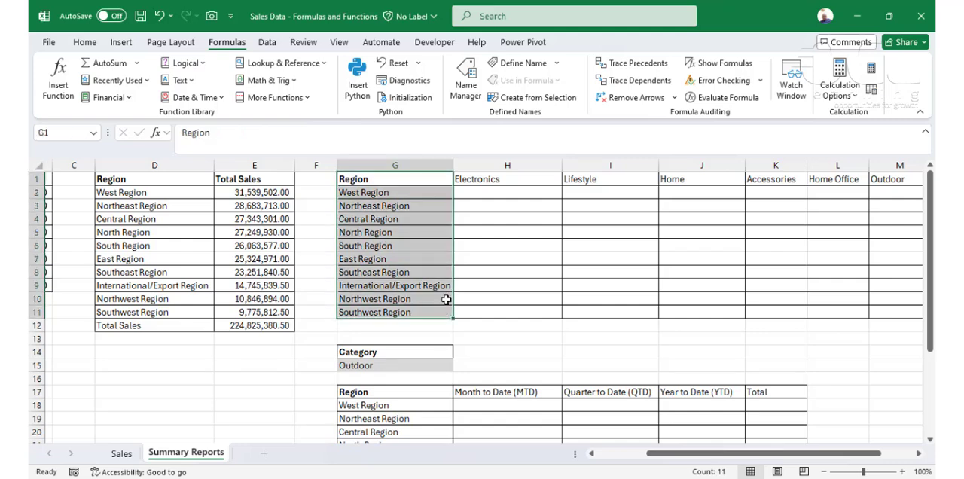
pyautogui.moveTo(439, 181); pyautogui.dragTo(773, 186)
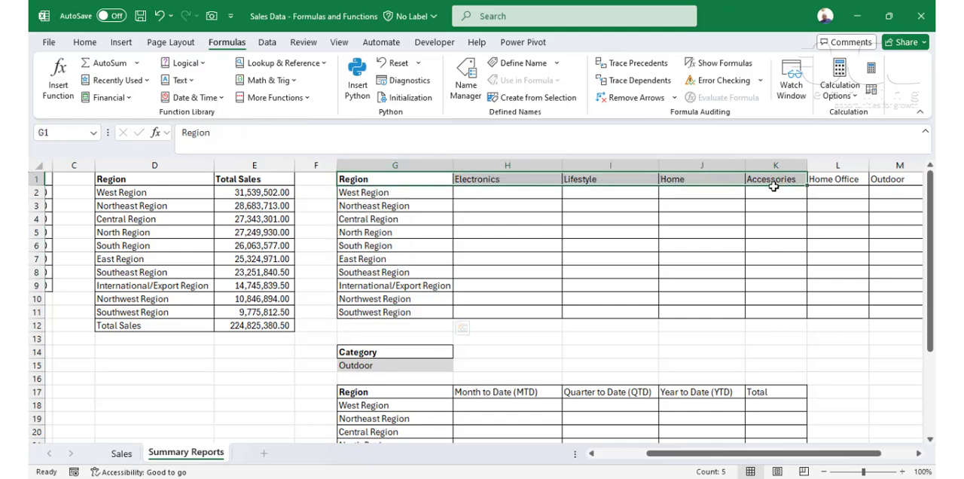
pyautogui.click(502, 190)
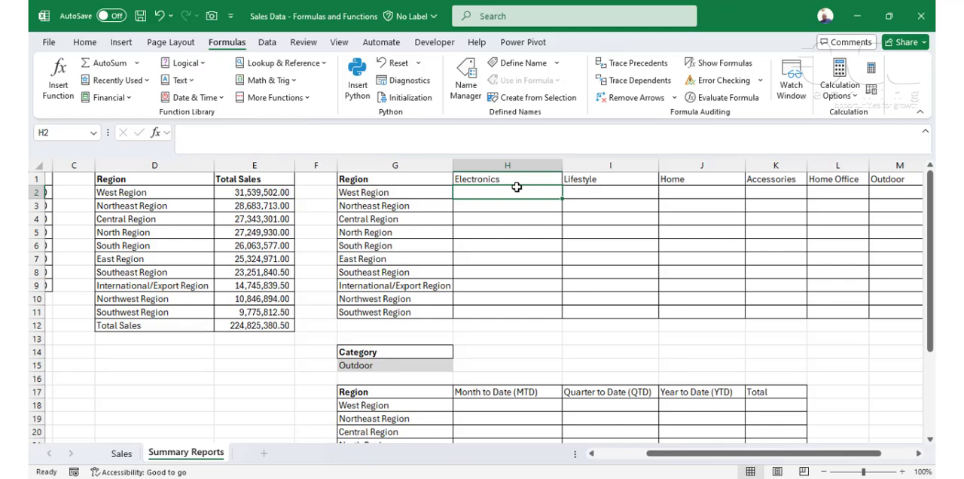
pyautogui.write('=sumif')
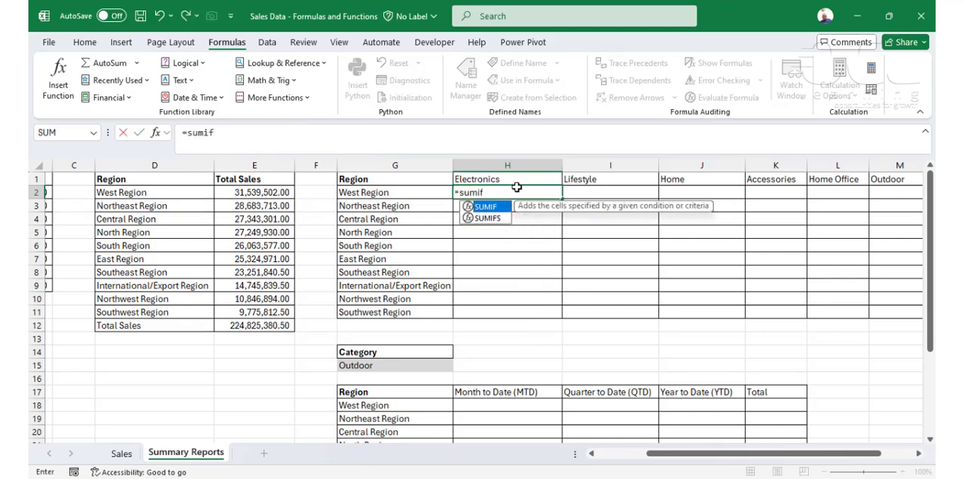
pyautogui.write('s')
pyautogui.press('Tab')
pyautogui.hotkey('ctrl', 'a')
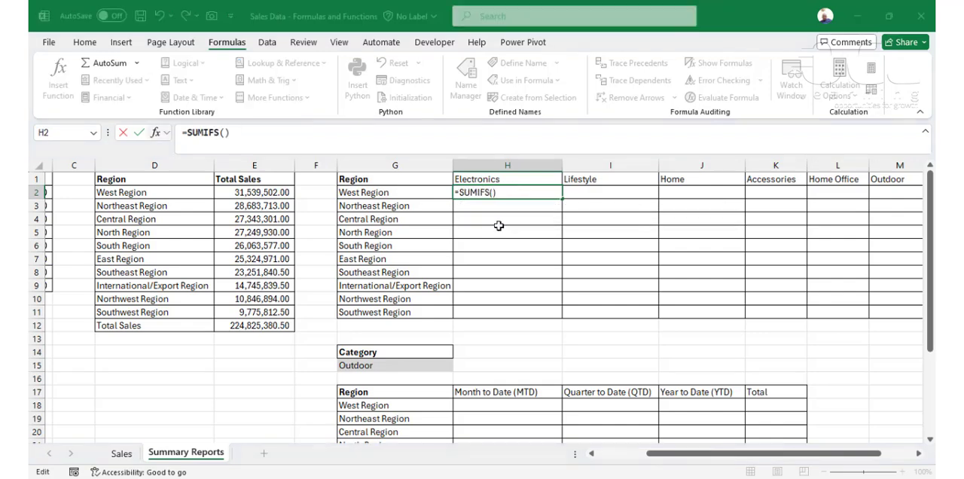
pyautogui.moveTo(340, 239); pyautogui.dragTo(528, 224)
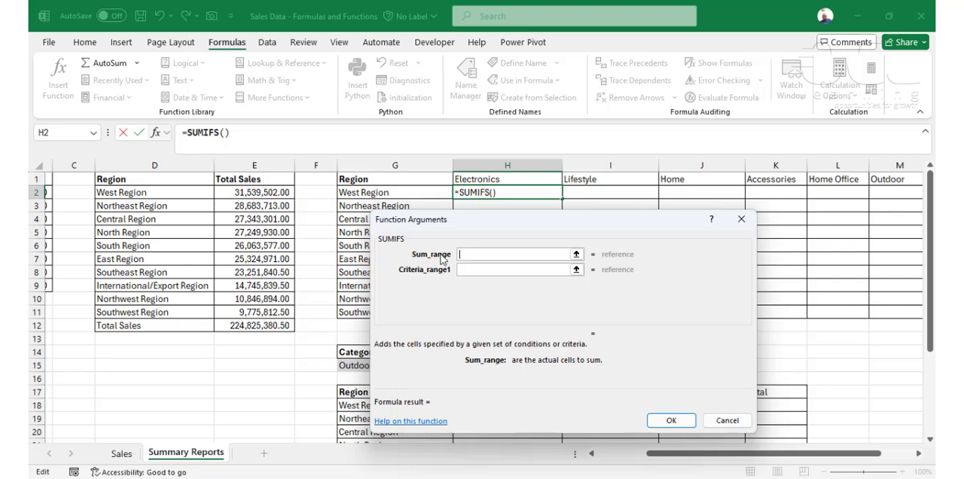
pyautogui.click(114, 454)
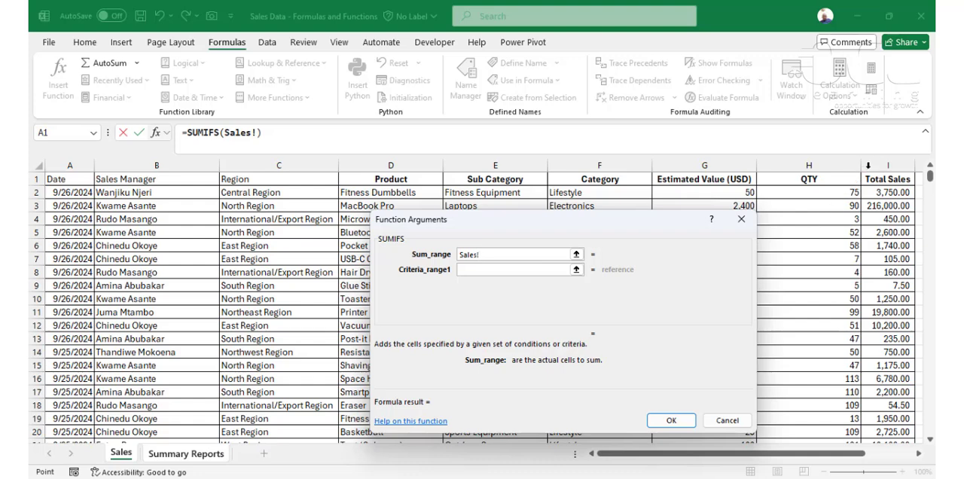
pyautogui.click(872, 161)
pyautogui.press('F4')
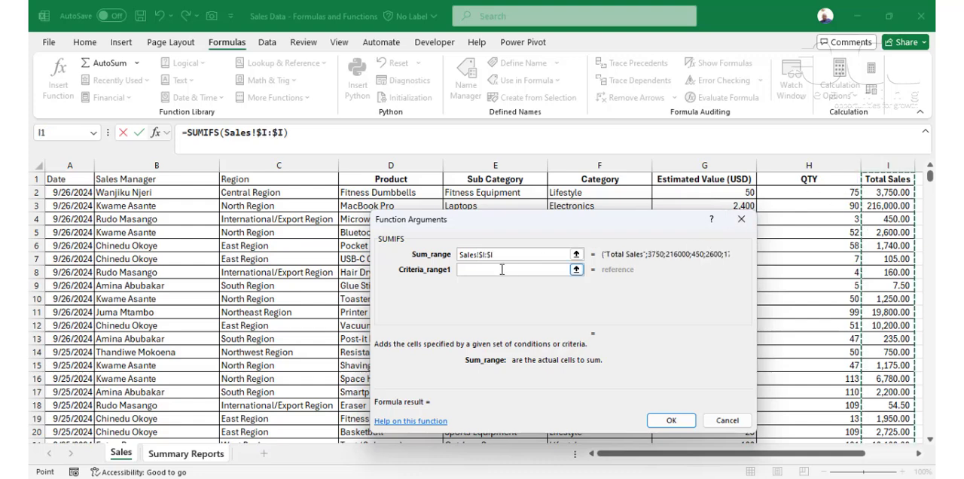
# Step: Set the first SUMIFS criteria range to the Region column Sales!$C:$C and its criterion to $G2
pyautogui.click(502, 269)
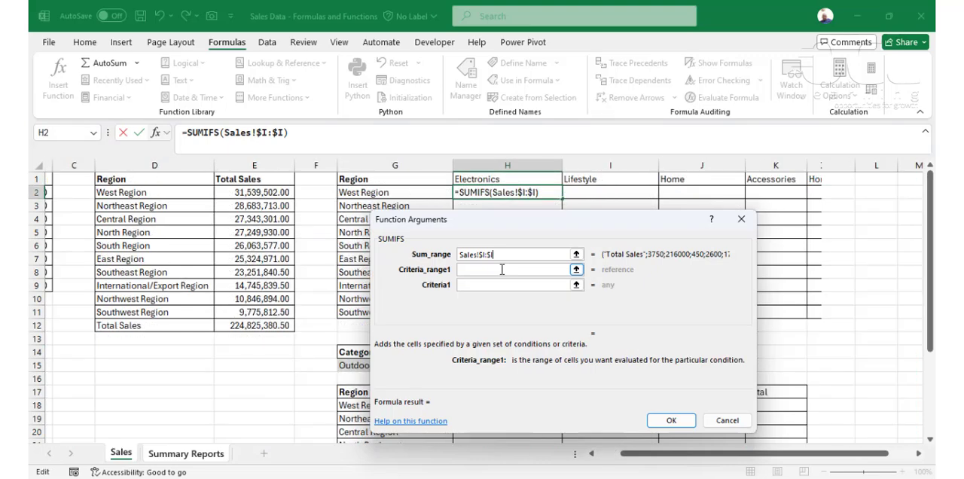
pyautogui.click(121, 453)
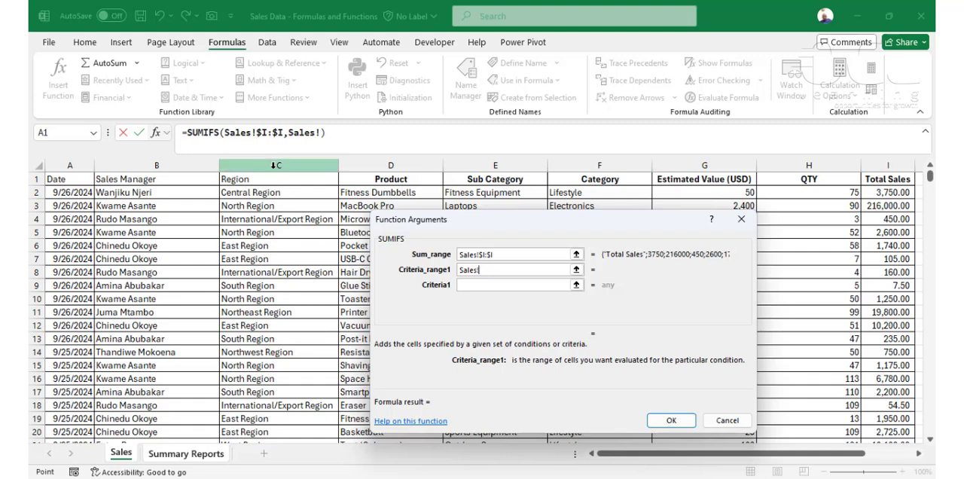
pyautogui.click(279, 165)
pyautogui.press('F4')
pyautogui.click(486, 288)
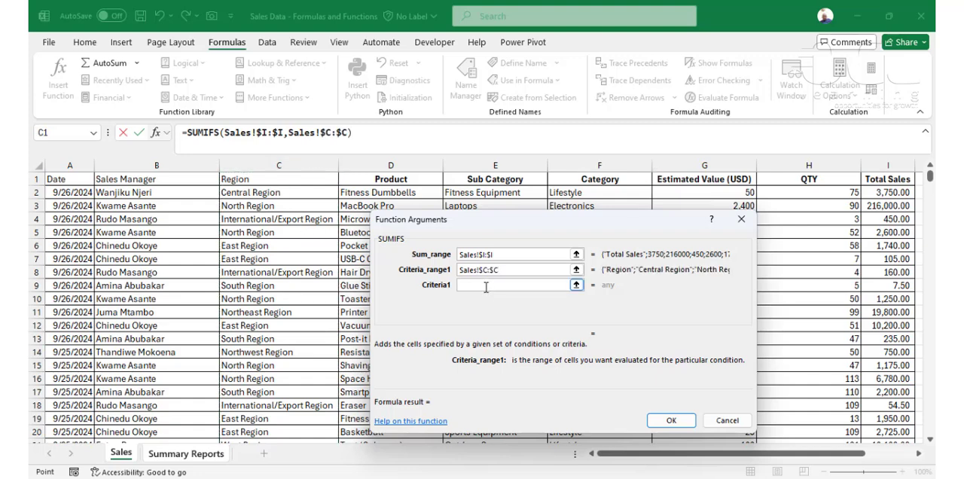
pyautogui.click(424, 194)
pyautogui.press('F4')
pyautogui.press('F4')
pyautogui.press('F4')
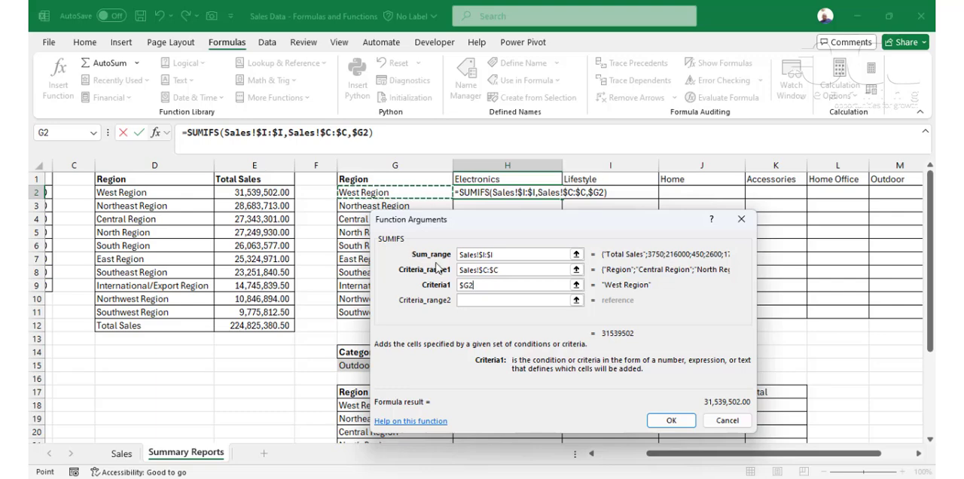
# Step: Set the second SUMIFS condition to the Category column Sales!$F:$F with criterion H$1, and complete the formula
pyautogui.click(468, 301)
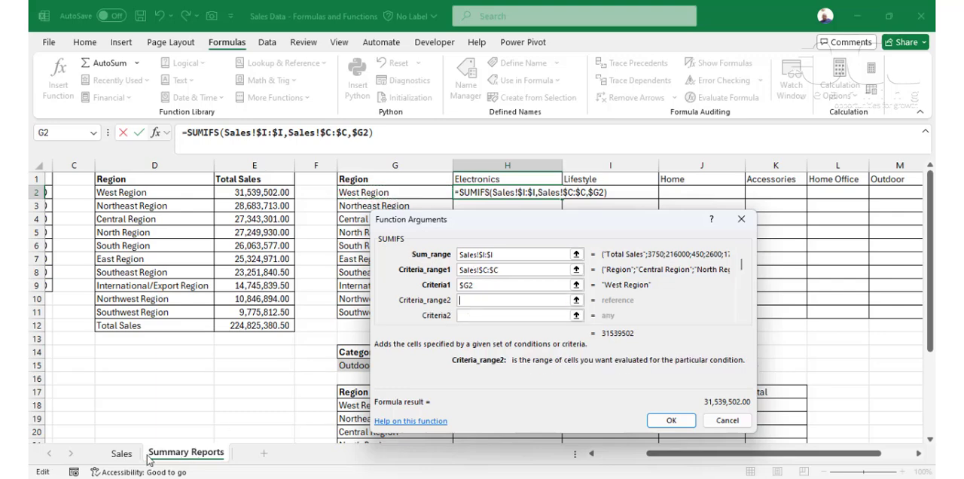
pyautogui.click(121, 453)
pyautogui.click(615, 160)
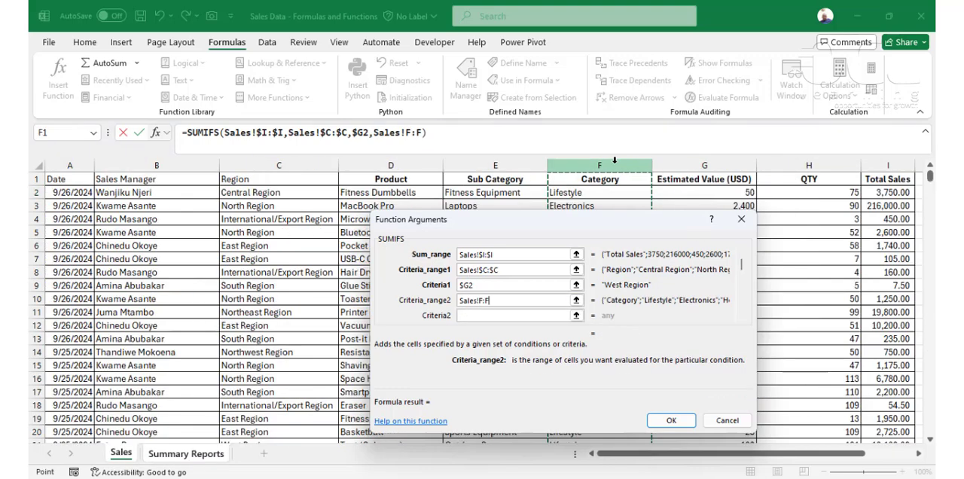
pyautogui.press('F4')
pyautogui.click(471, 314)
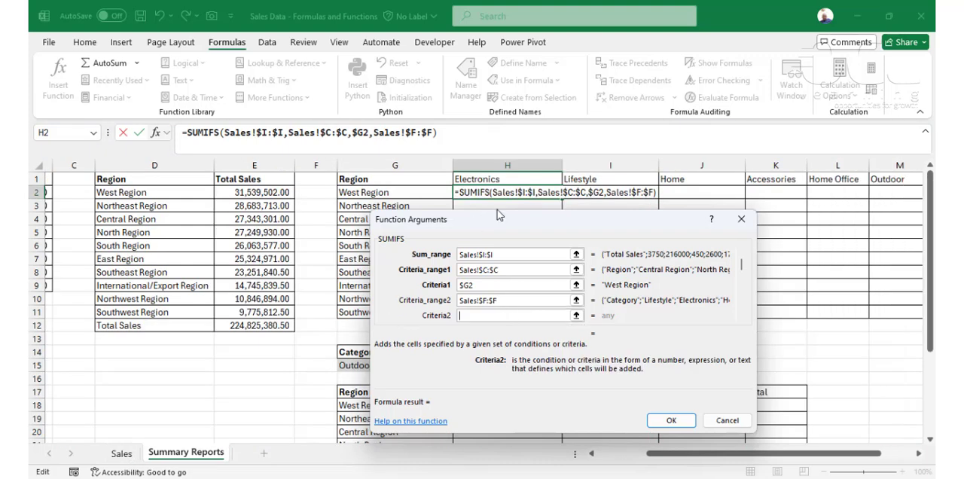
pyautogui.click(519, 178)
pyautogui.press('F4')
pyautogui.press('F4')
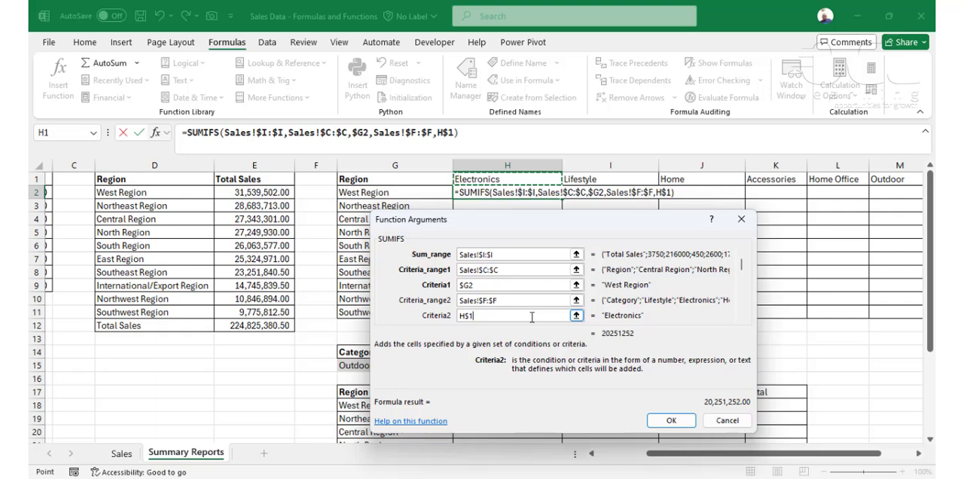
pyautogui.click(663, 419)
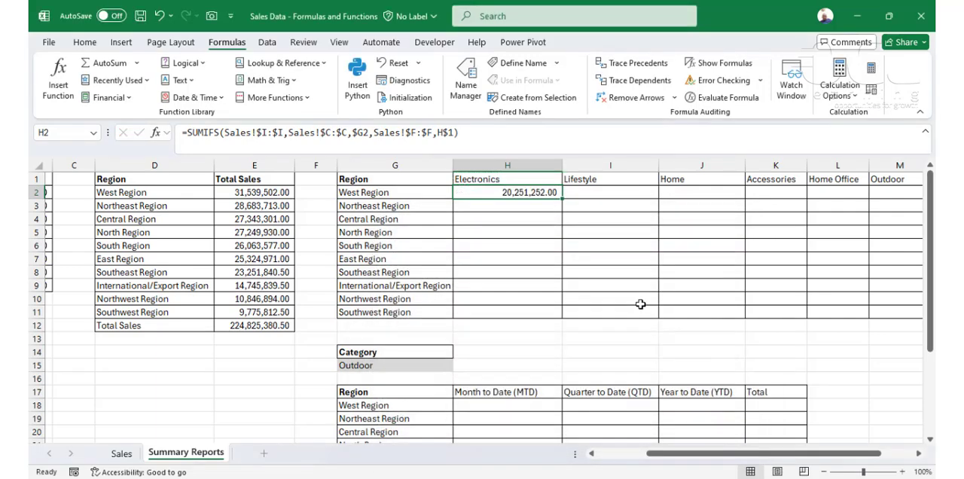
# Step: Fill the SUMIFS formula from H2 across and down to N11, and compare the matrix's sum with the total in E12
pyautogui.moveTo(565, 201); pyautogui.dragTo(803, 308)
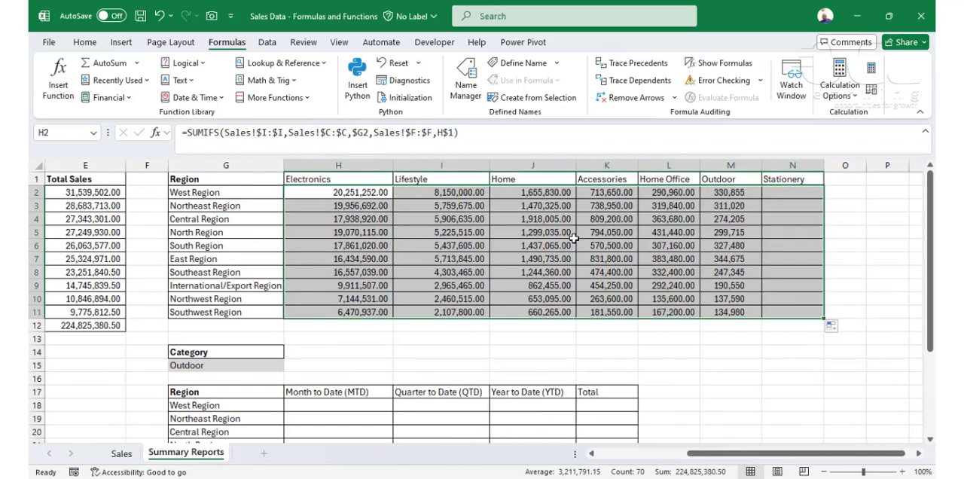
pyautogui.click(549, 206)
pyautogui.moveTo(336, 195); pyautogui.dragTo(786, 305)
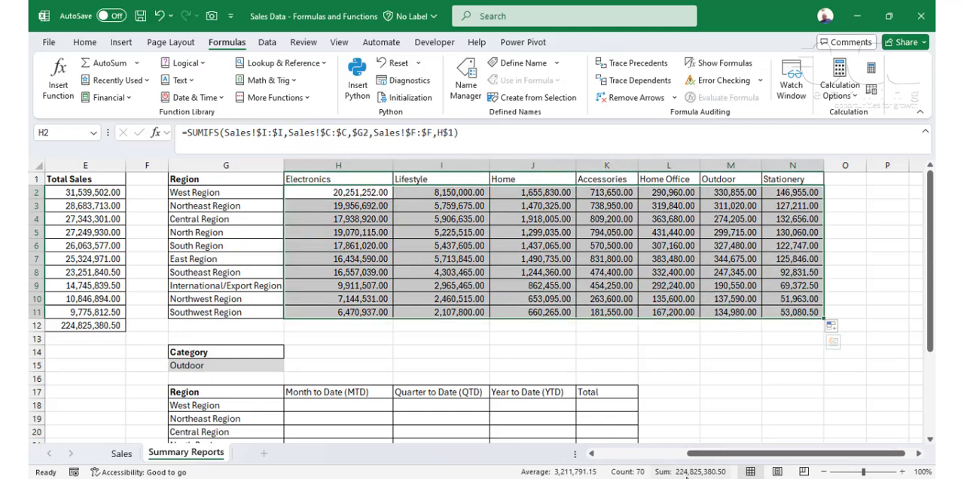
pyautogui.click(103, 326)
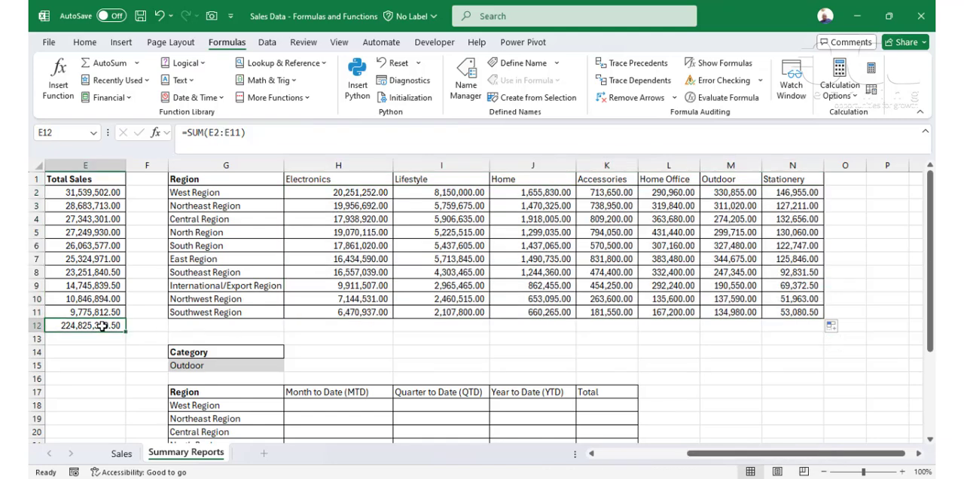
pyautogui.click(472, 260)
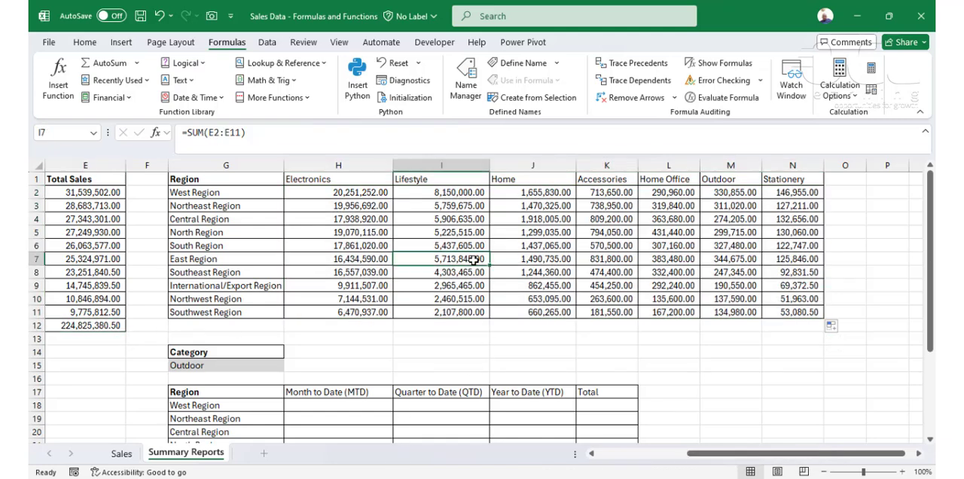
# Step: Clear the Total column in K from row 17 of the MTD/QTD/YTD table, and remove its borders by copying M17's blank format
pyautogui.scroll(-2, 396, 283)
pyautogui.scroll(-1, 396, 284)
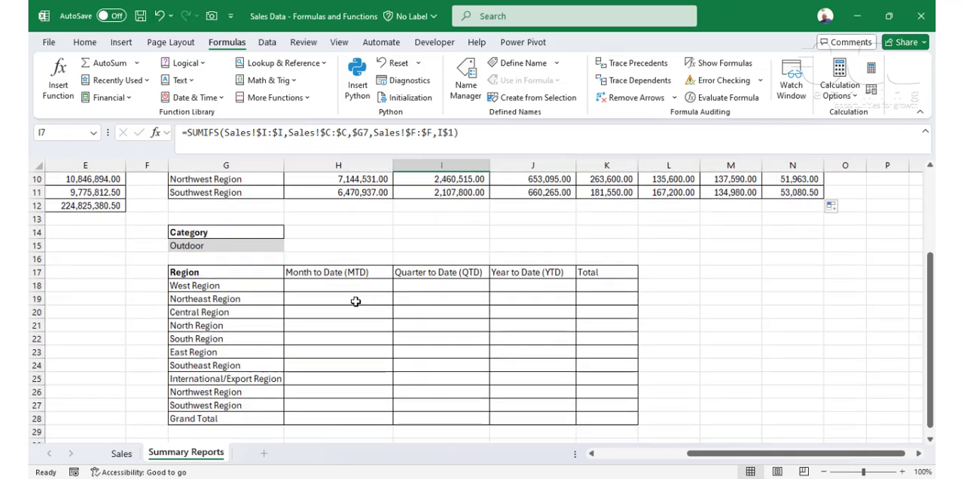
pyautogui.click(344, 290)
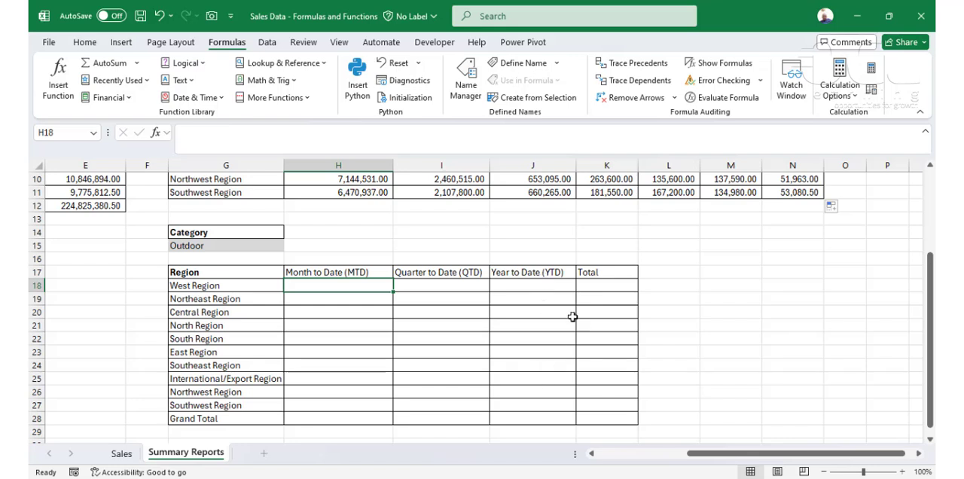
pyautogui.moveTo(598, 271); pyautogui.dragTo(625, 418)
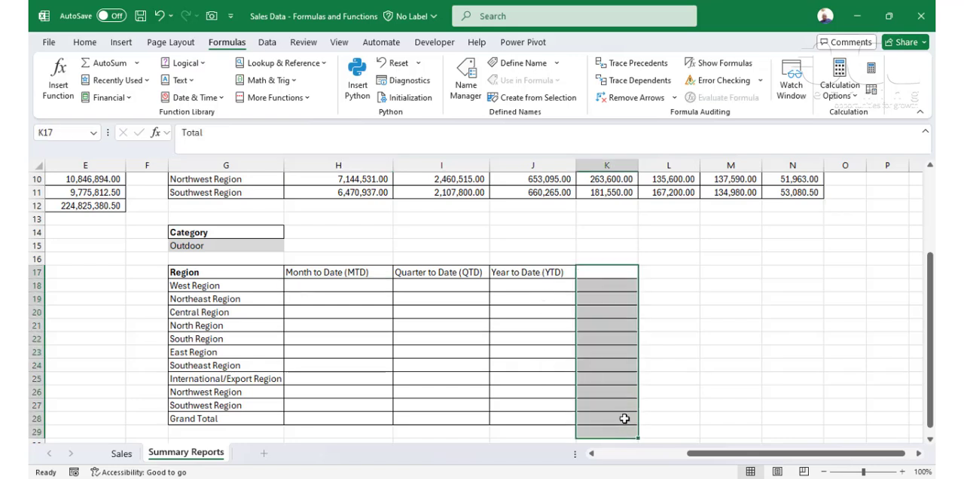
pyautogui.click(737, 273)
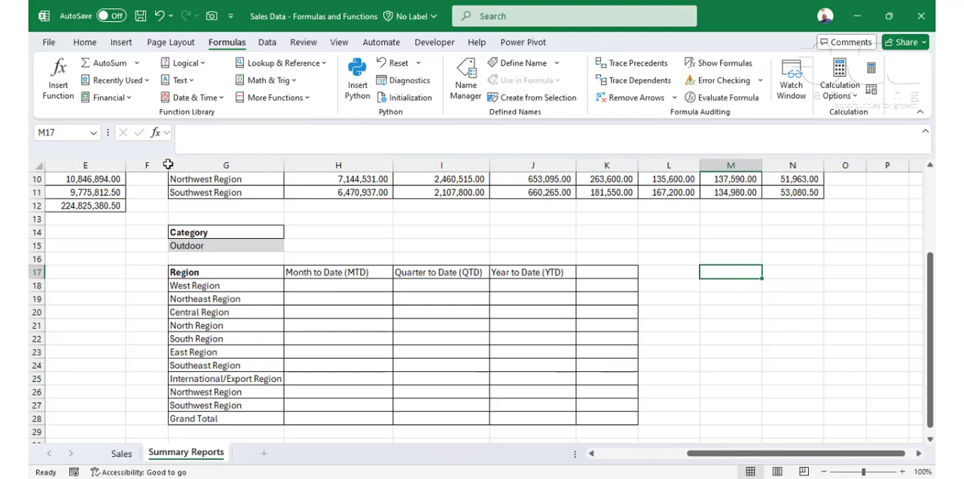
pyautogui.click(84, 42)
pyautogui.click(78, 97)
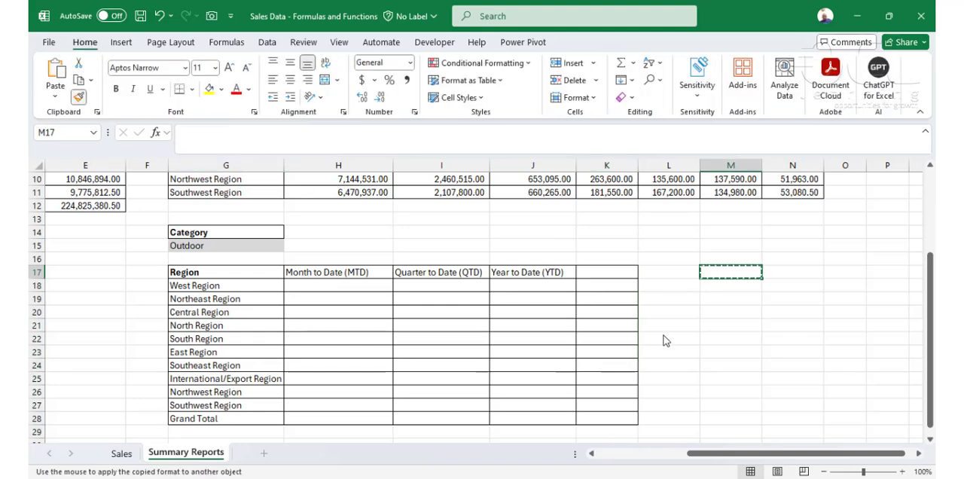
pyautogui.moveTo(622, 272); pyautogui.dragTo(622, 418)
pyautogui.click(339, 312)
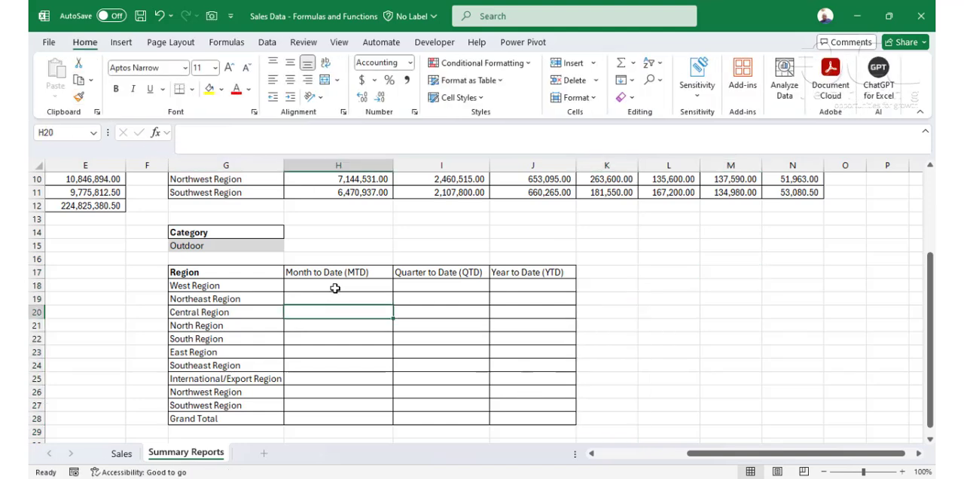
# Step: Add a new worksheet and enter the labels MTD, Start Date and End Date in C4:C6
pyautogui.click(347, 284)
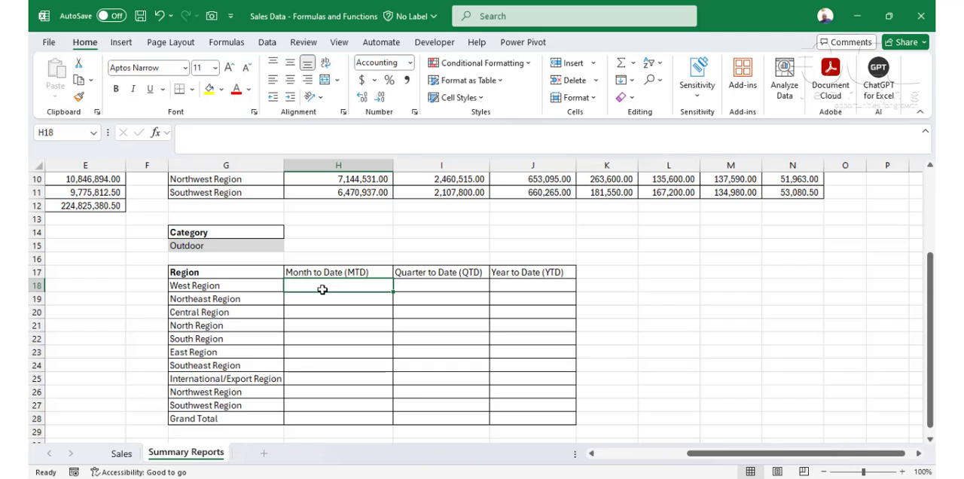
pyautogui.click(265, 453)
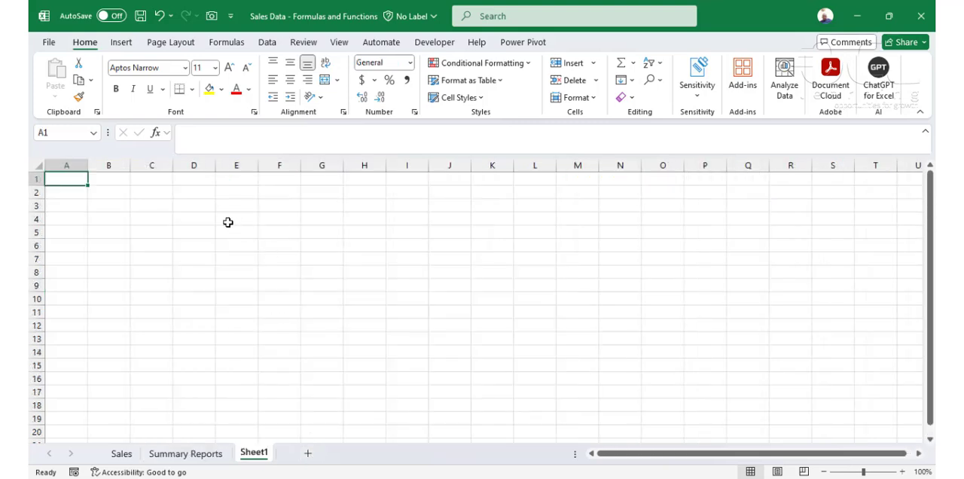
pyautogui.click(144, 220)
pyautogui.write('MTD')
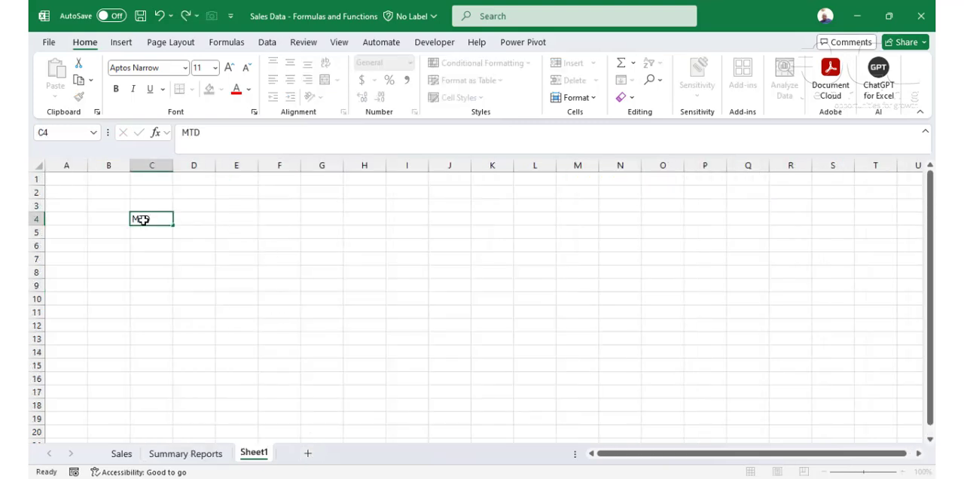
pyautogui.press('Return')
pyautogui.write('Start D')
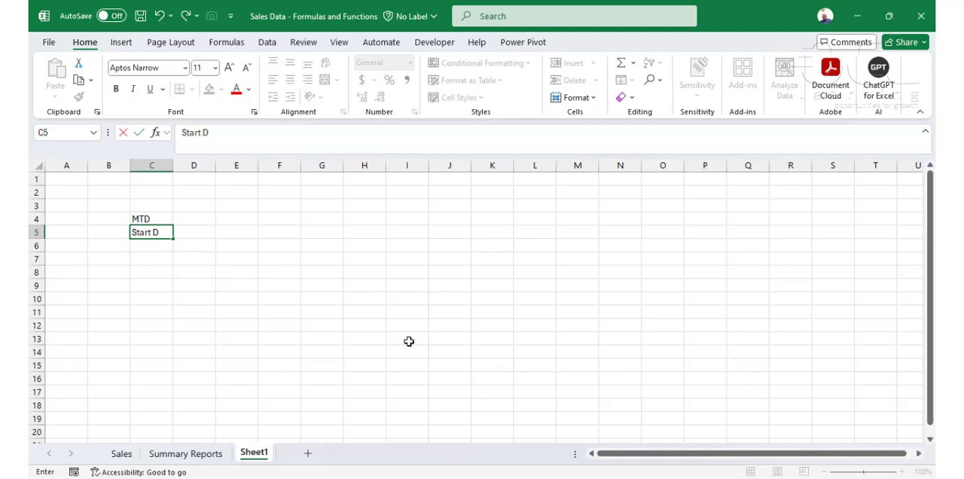
pyautogui.write('ate')
pyautogui.press('Return')
pyautogui.write('End Date')
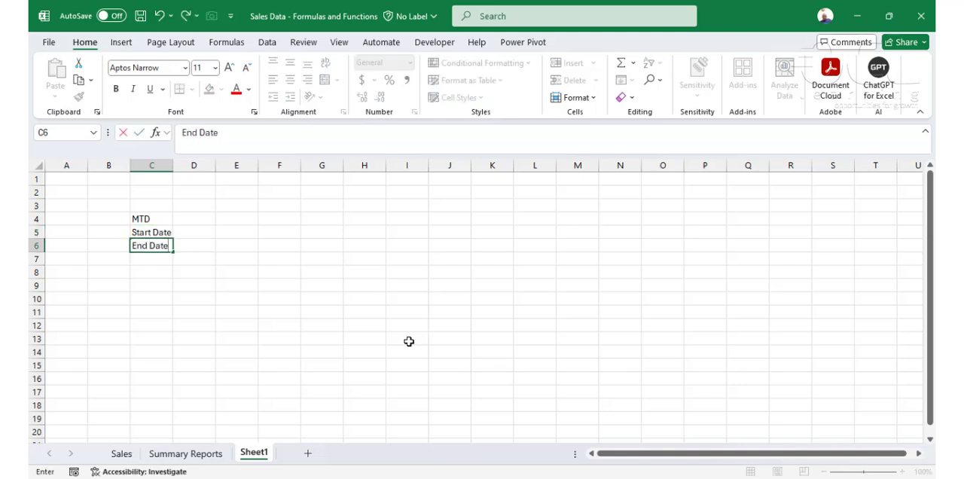
pyautogui.press('Return')
# Step: Enter =TODAY() in D6 as the MTD end date
pyautogui.press('Up')
pyautogui.press('Right')
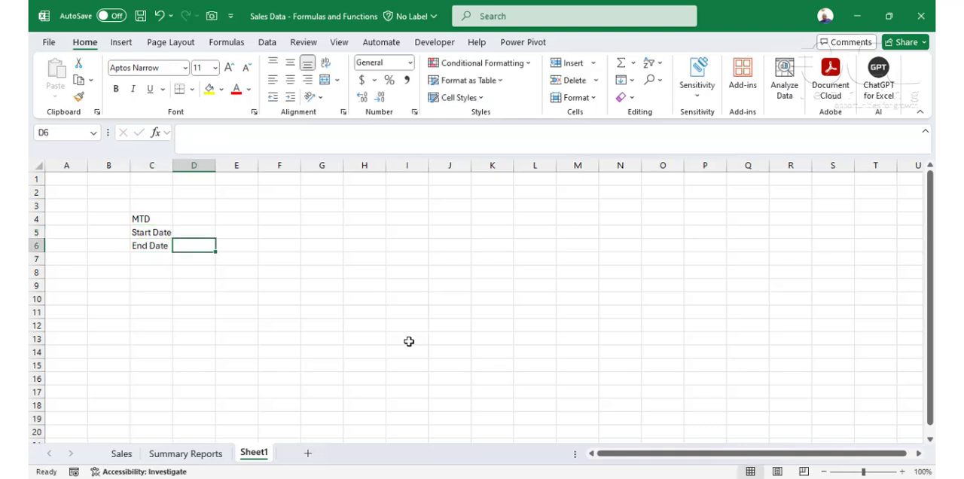
pyautogui.write('=today')
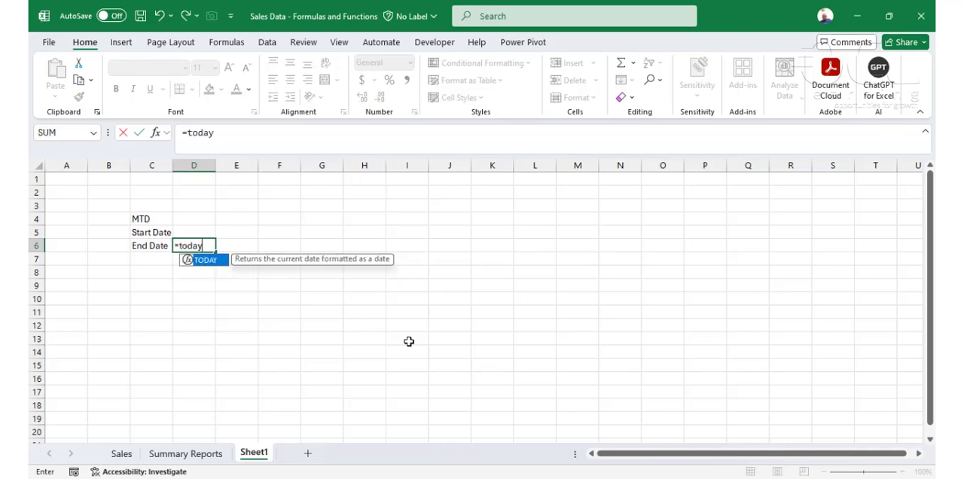
pyautogui.write('(')
pyautogui.press('Return')
pyautogui.press('Up')
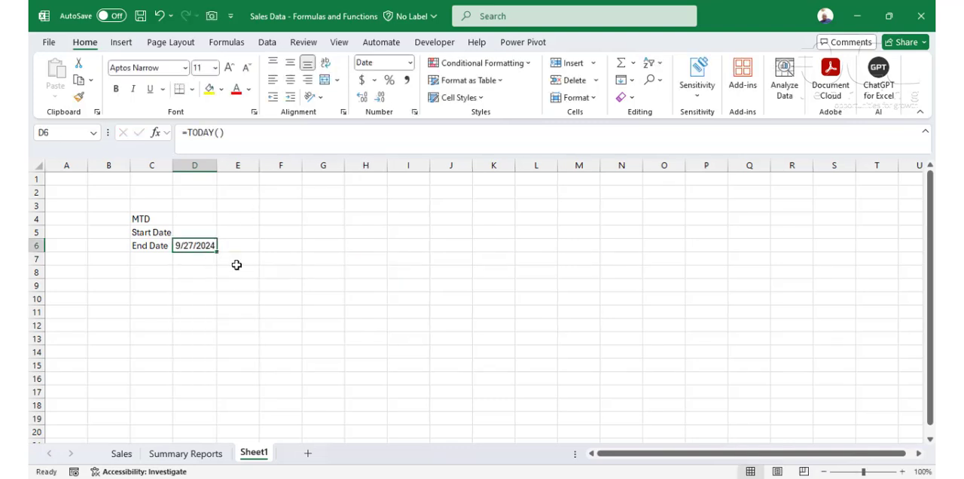
# Step: Define the workbook-scoped name CurrentDate for the end date cell D6
pyautogui.click(226, 42)
pyautogui.click(517, 63)
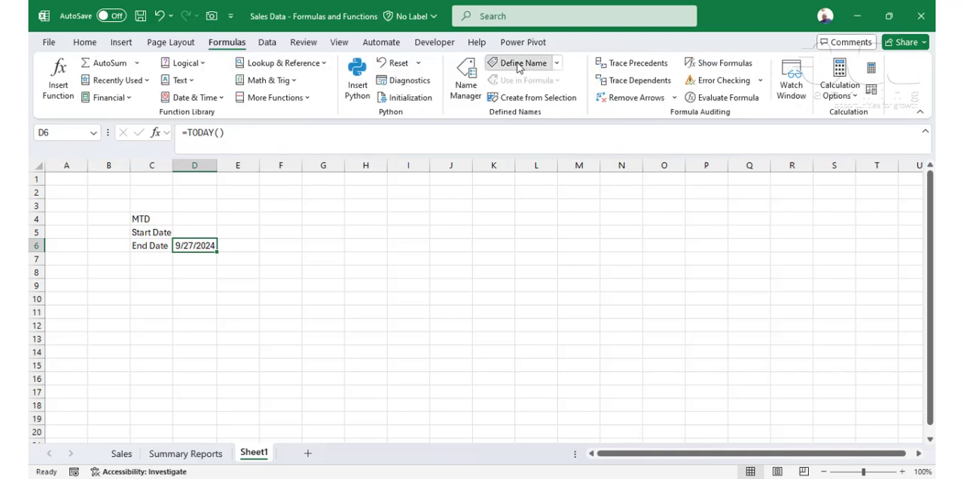
pyautogui.write('CurrentDate')
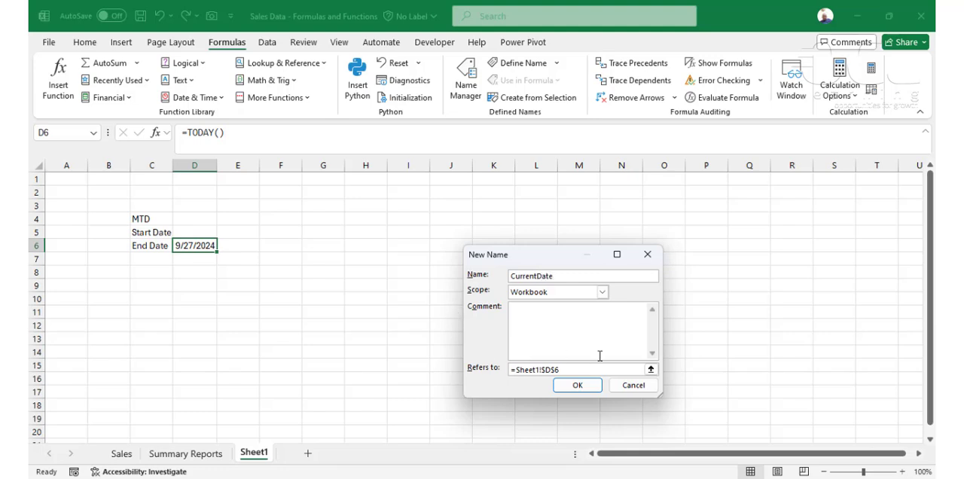
pyautogui.click(581, 387)
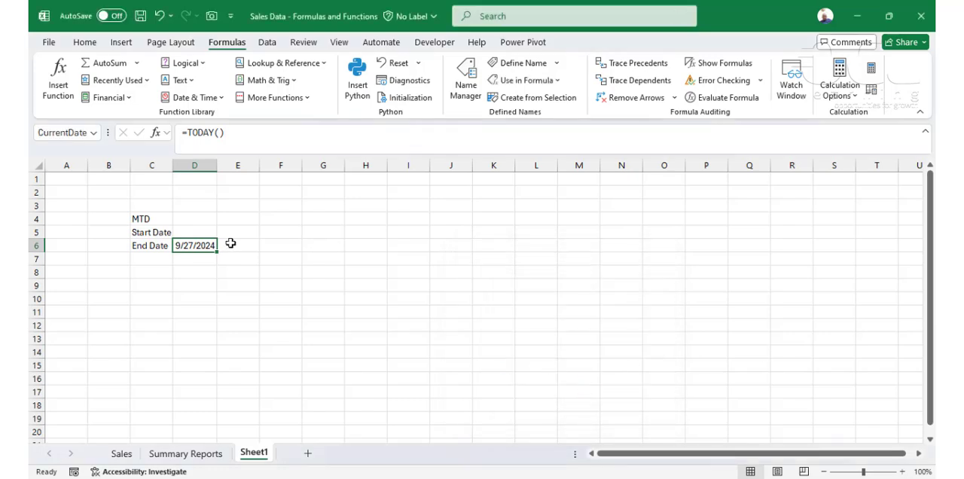
# Step: Enter =EOMONTH(CurrentDate,0) in D5 for the MTD start date
pyautogui.click(207, 233)
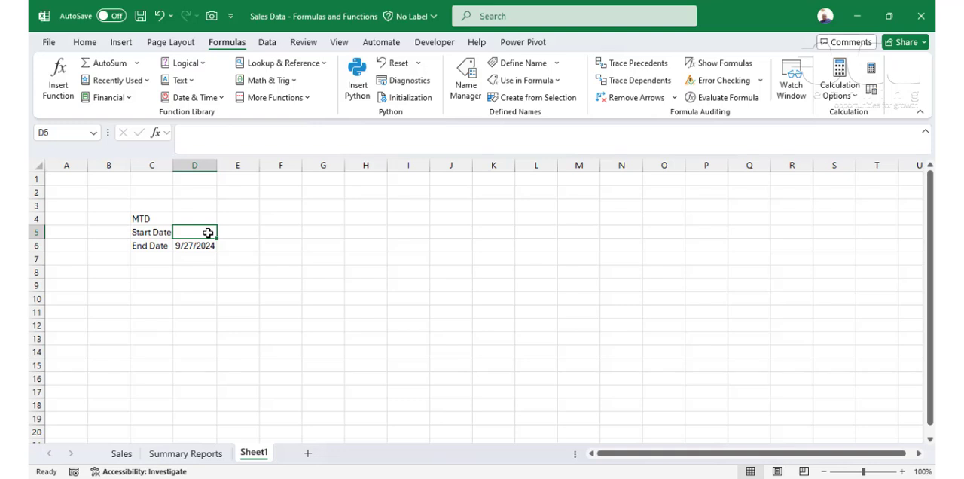
pyautogui.write('=eo')
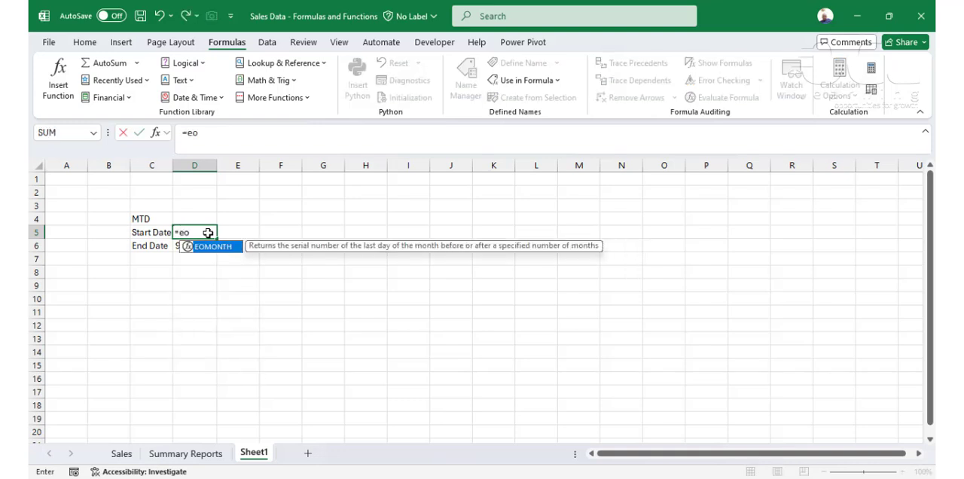
pyautogui.press('Tab')
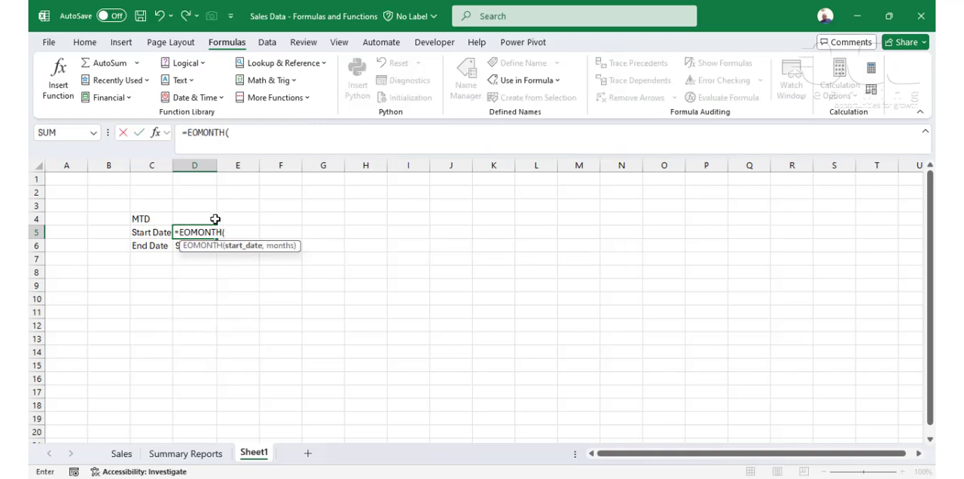
pyautogui.write('cur')
pyautogui.press('Tab')
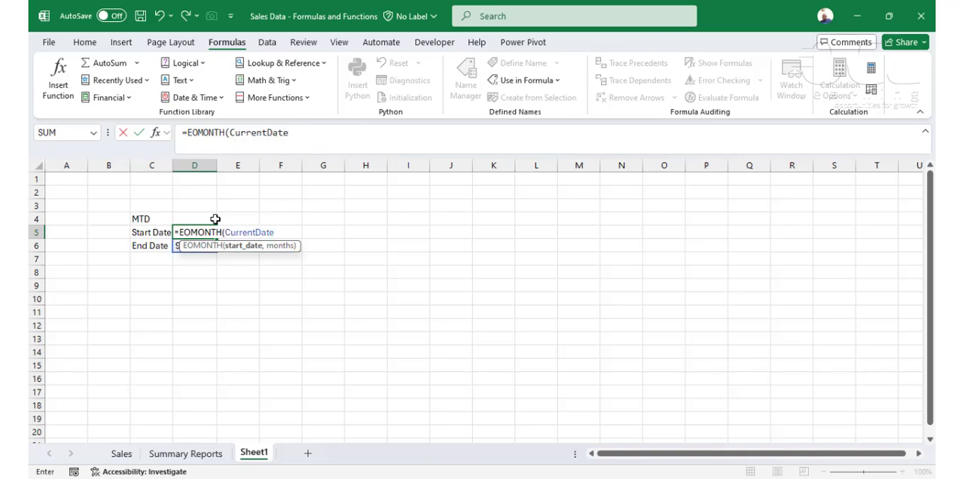
pyautogui.write(',0)')
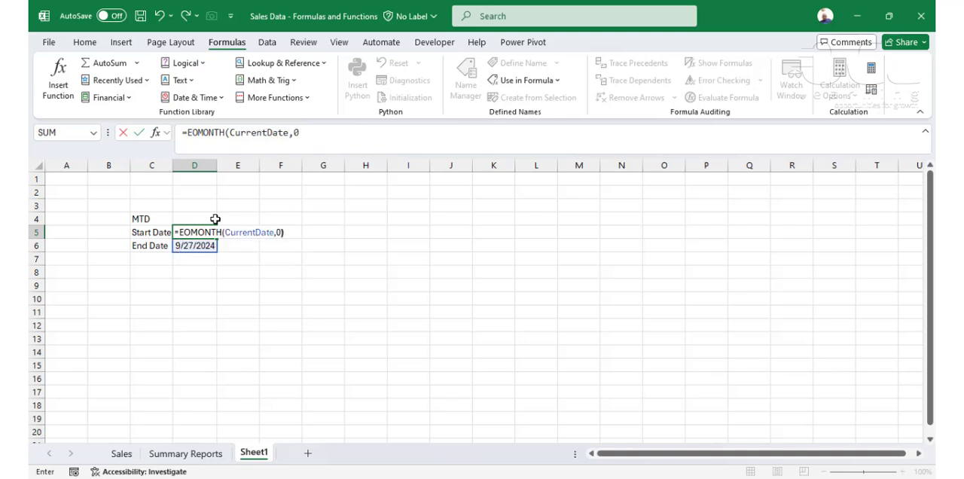
pyautogui.press('Return')
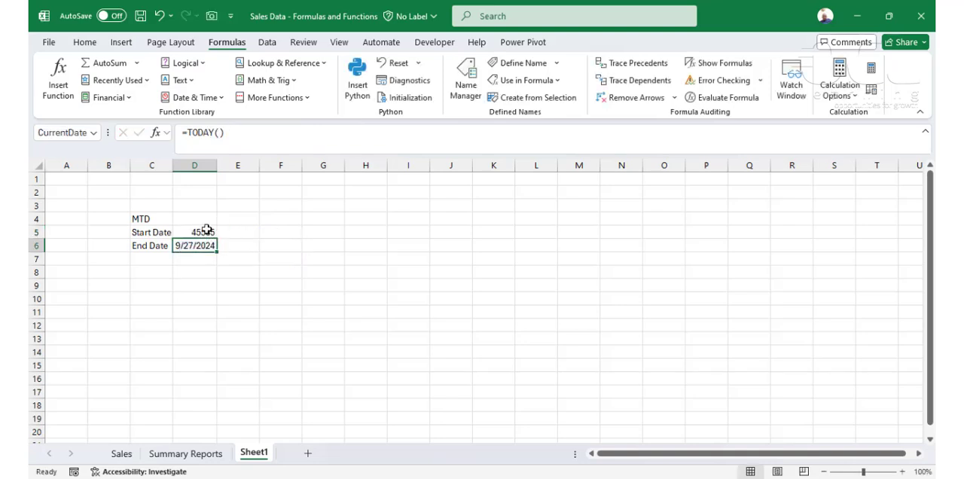
# Step: Format the start date cell D5 as Short Date
pyautogui.click(200, 232)
pyautogui.click(85, 42)
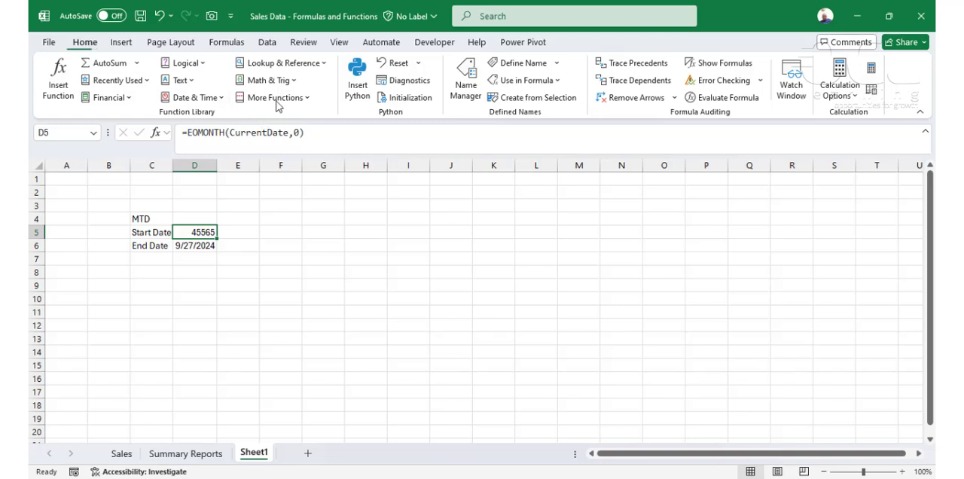
pyautogui.click(411, 63)
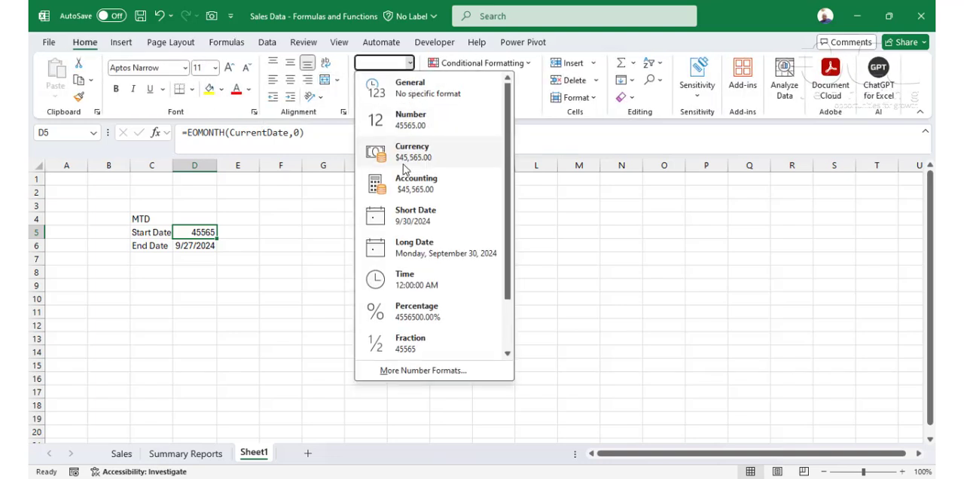
pyautogui.click(401, 218)
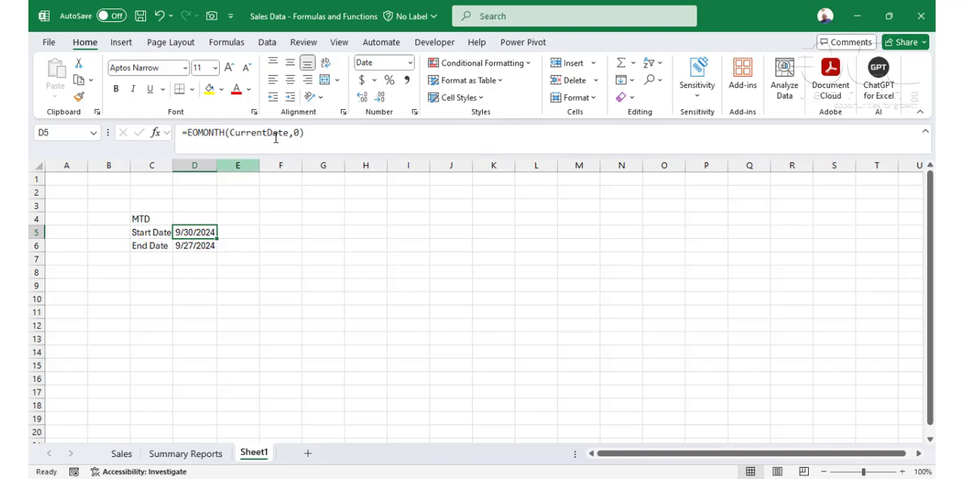
# Step: Set the months argument of the EOMONTH formula in D5 to 1
pyautogui.click(300, 131)
pyautogui.press('BackSpace')
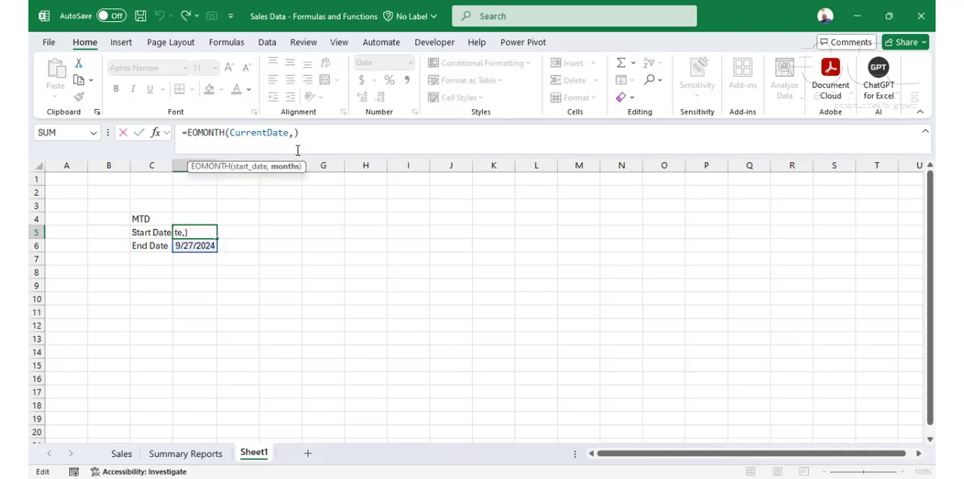
pyautogui.write('1')
pyautogui.press('Return')
# Step: Add one day to the EOMONTH result in D5 by appending +1 to the formula
pyautogui.click(179, 232)
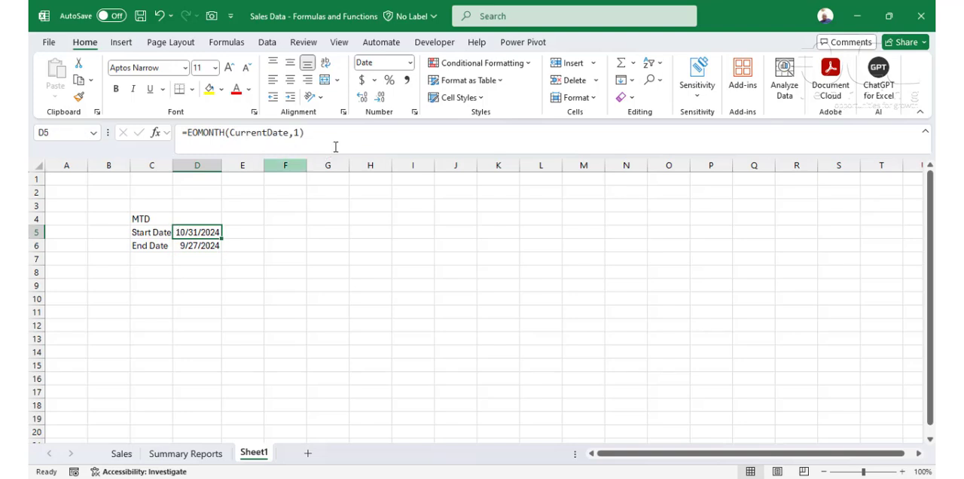
pyautogui.click(343, 133)
pyautogui.write('+ ')
pyautogui.write('1')
pyautogui.press('Return')
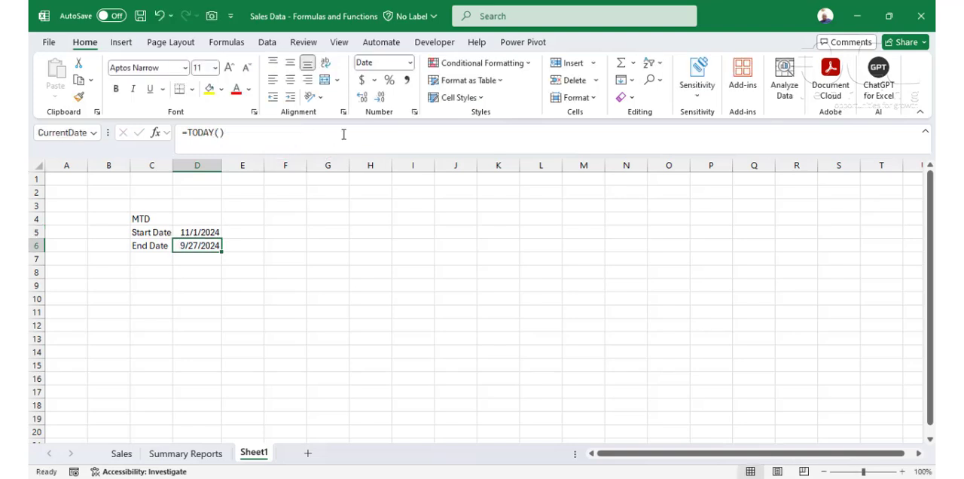
# Step: Set the months argument in D5 to -1 so the formula reads =EOMONTH(CurrentDate,-1)+1
pyautogui.click(203, 234)
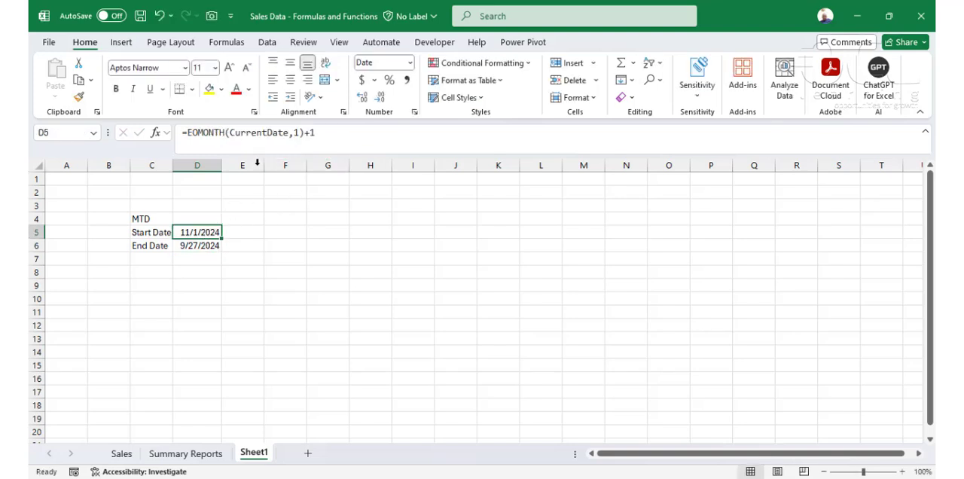
pyautogui.click(296, 131)
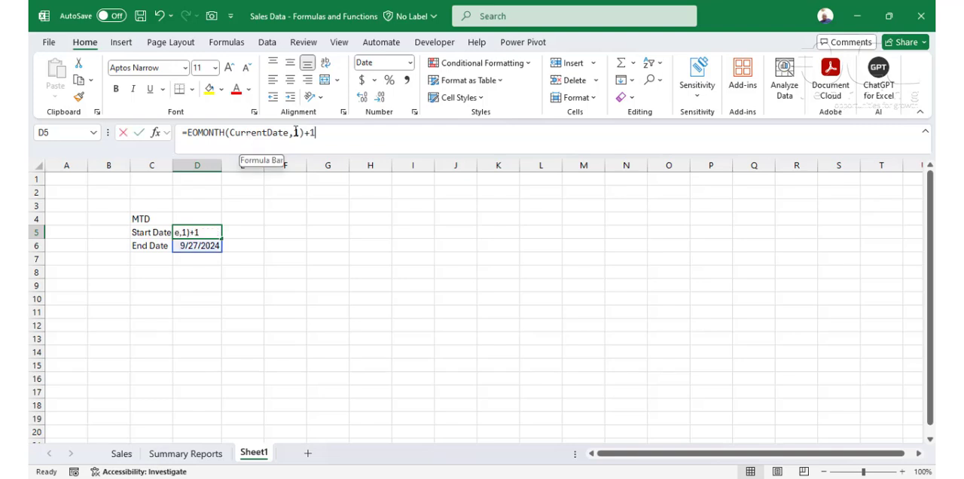
pyautogui.write('-')
pyautogui.press('Return')
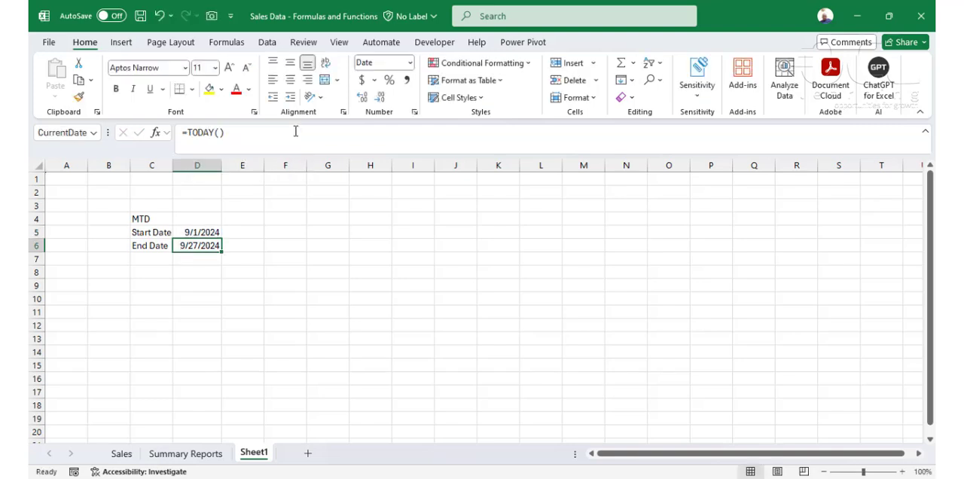
# Step: Name the start date cell D5 StartCM, and check the name assigned to D6
pyautogui.click(195, 232)
pyautogui.click(59, 131)
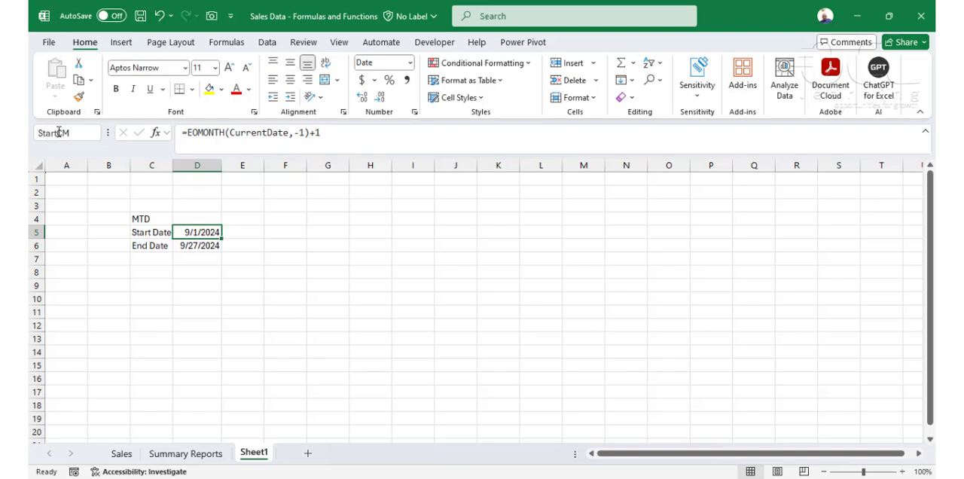
pyautogui.press('Return')
pyautogui.click(195, 246)
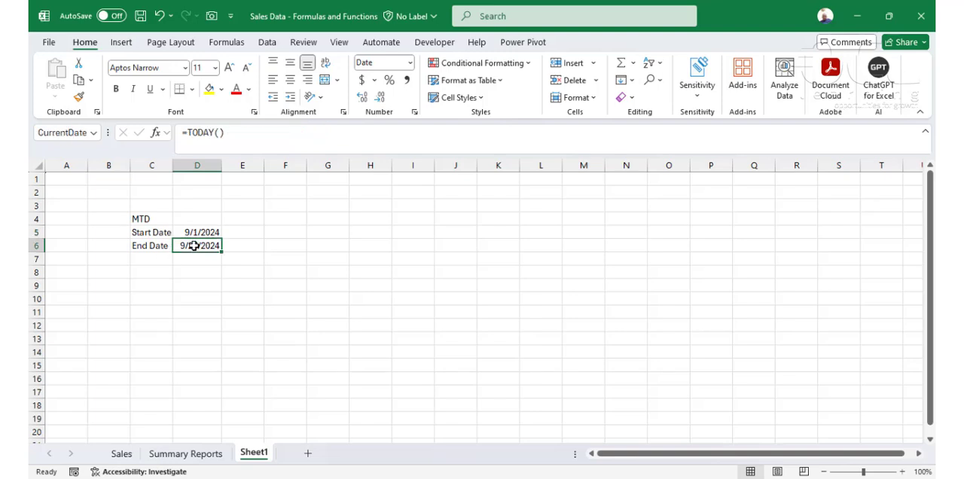
# Step: Start a SUMIFS formula in H18 of Summary Reports with the Total Sales column Sales!$I:$I as the sum range
pyautogui.click(161, 454)
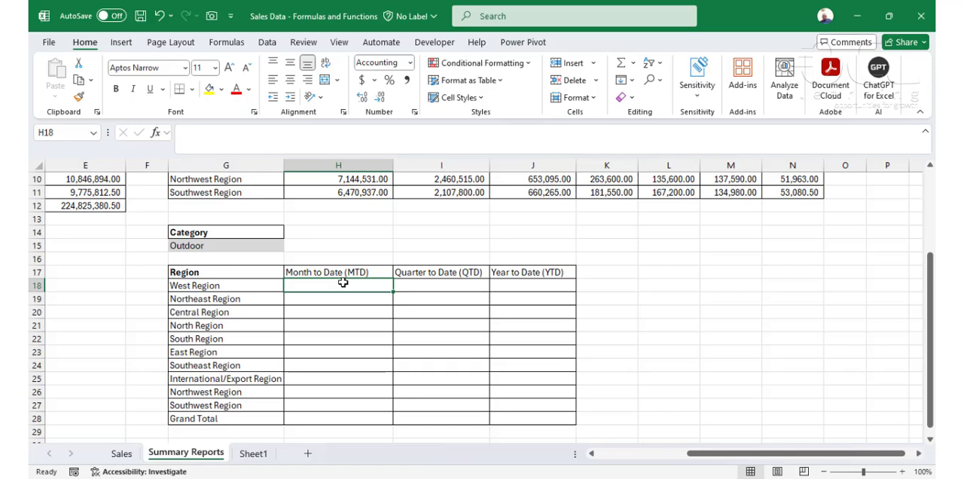
pyautogui.write('=sumif')
pyautogui.press('Tab')
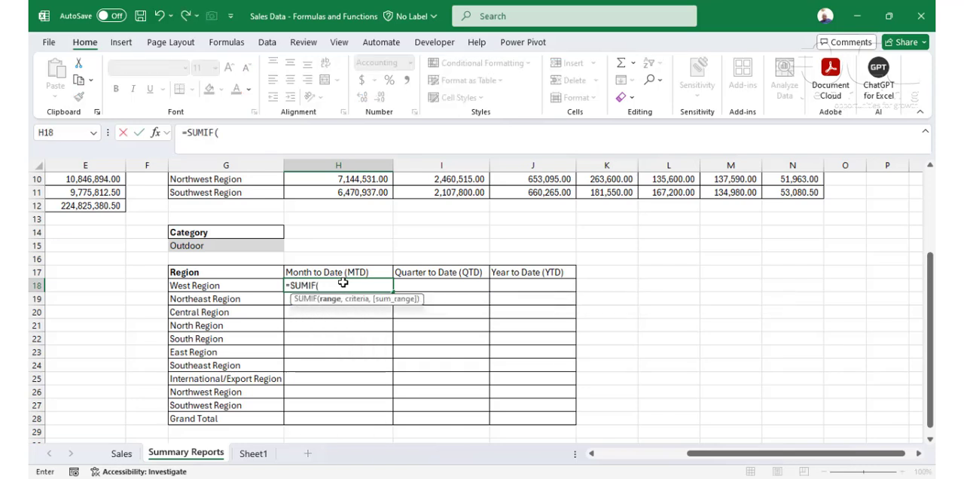
pyautogui.press('BackSpace')
pyautogui.write('s')
pyautogui.press('Tab')
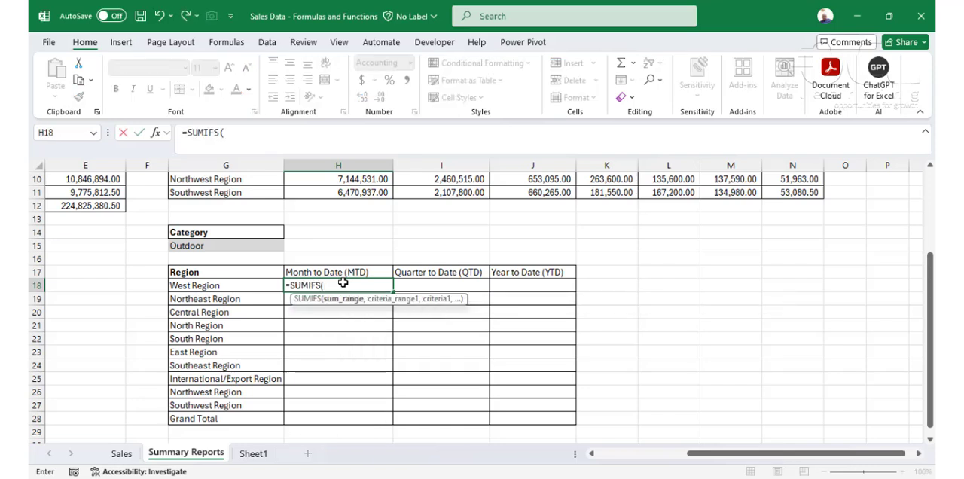
pyautogui.hotkey('shift', 'F3')
pyautogui.moveTo(425, 232); pyautogui.dragTo(463, 213)
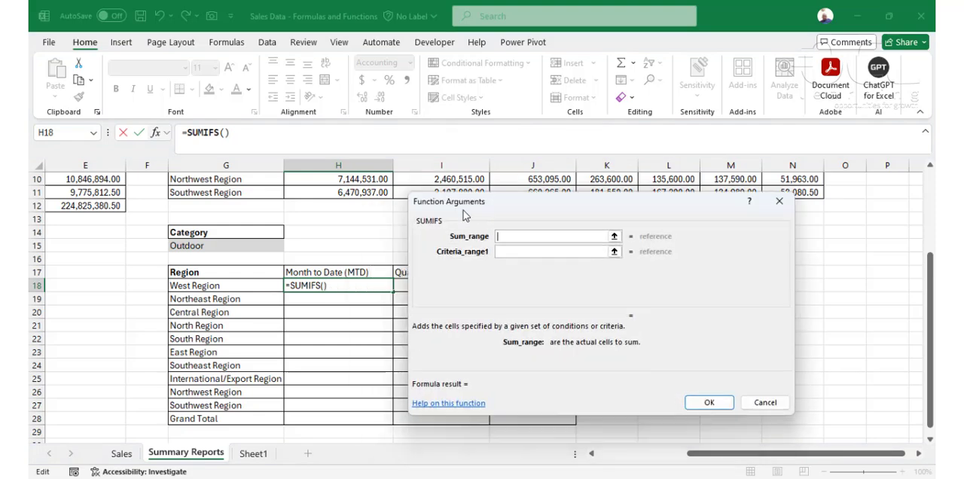
pyautogui.click(121, 454)
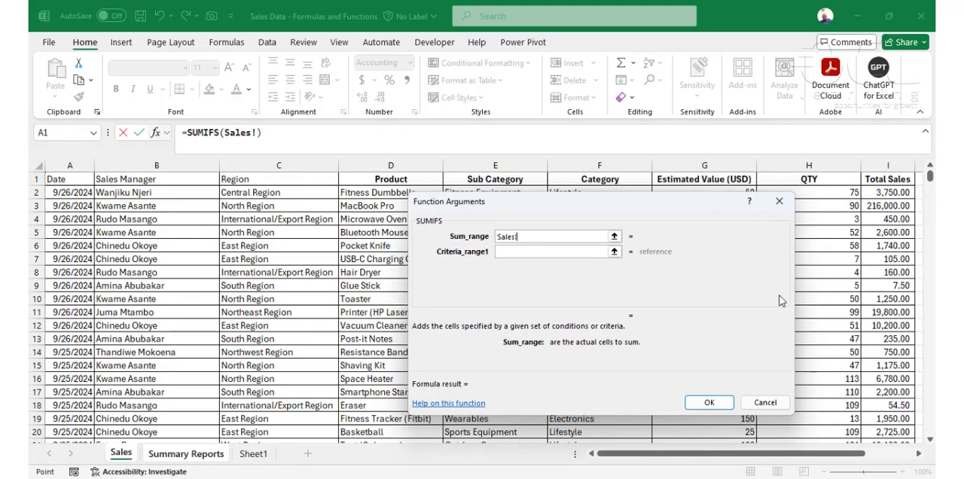
pyautogui.click(901, 165)
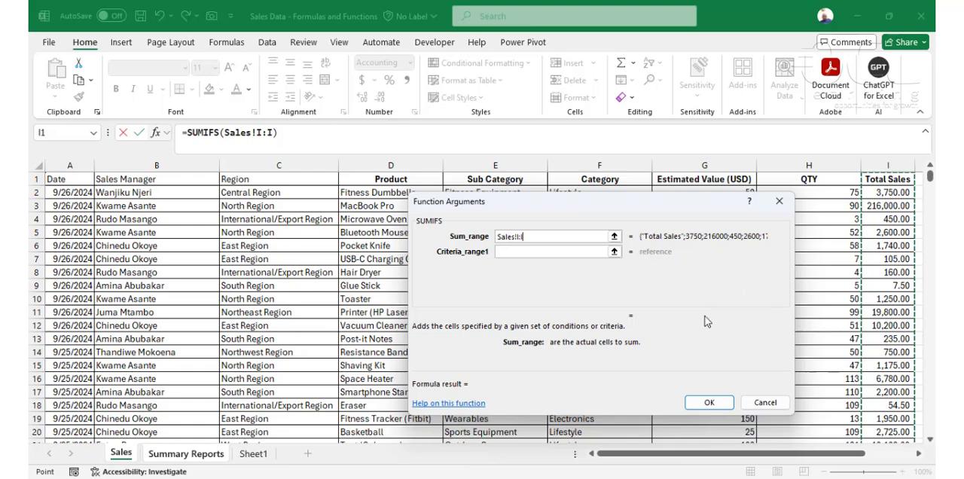
pyautogui.press('F4')
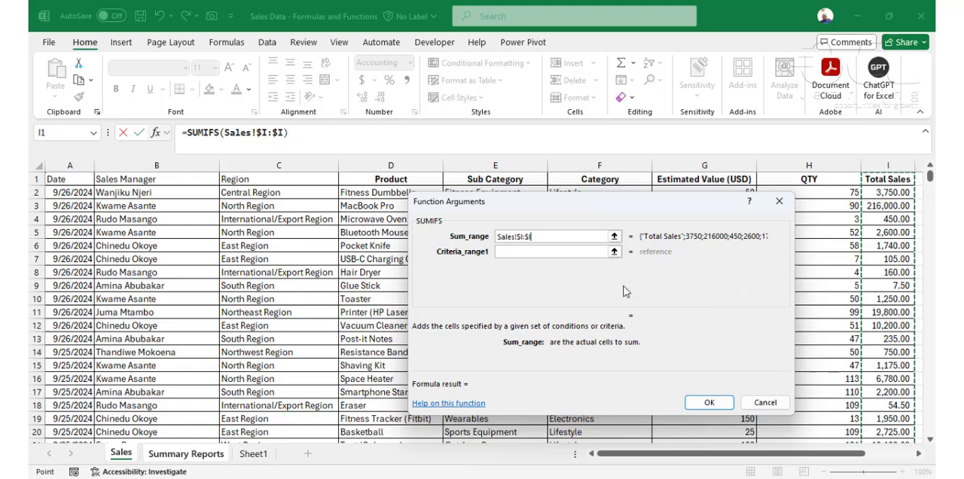
# Step: Set the first SUMIFS condition to the Date column Sales!$A:$A with criterion ">="&StartCM
pyautogui.click(544, 253)
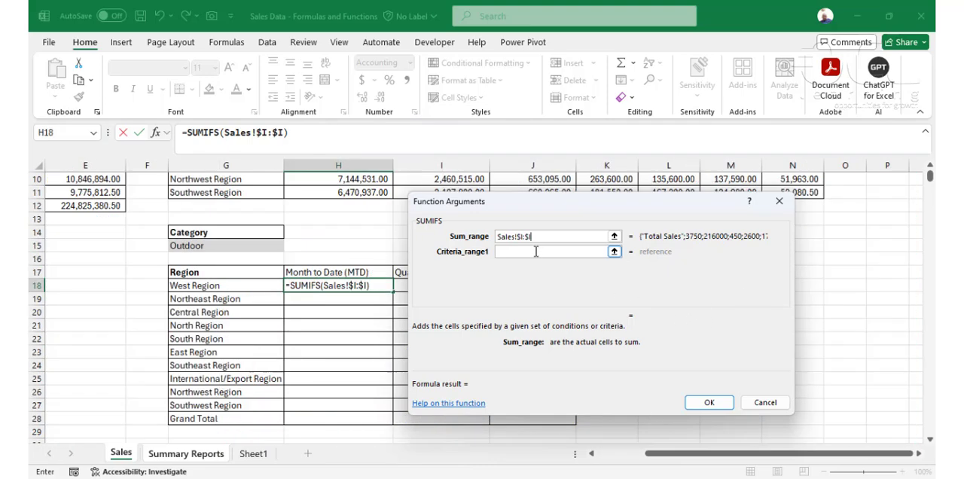
pyautogui.click(122, 454)
pyautogui.click(69, 165)
pyautogui.press('F4')
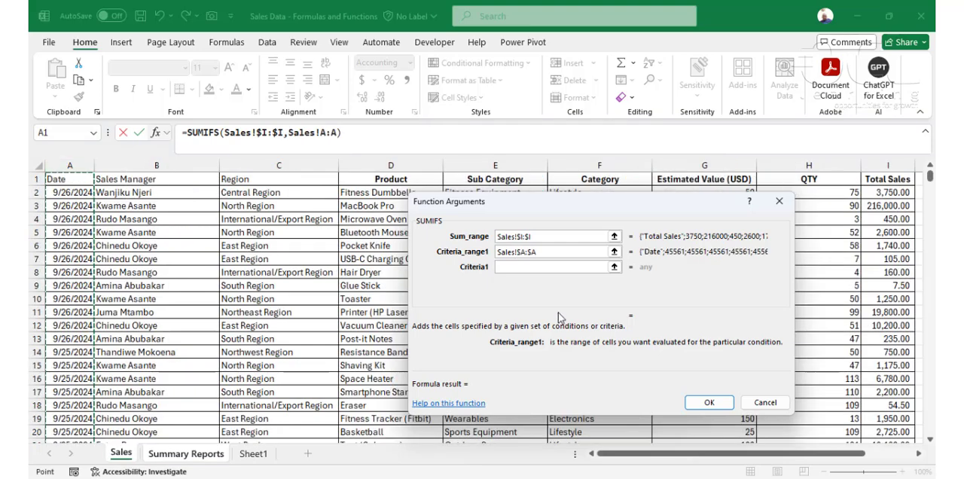
pyautogui.click(528, 268)
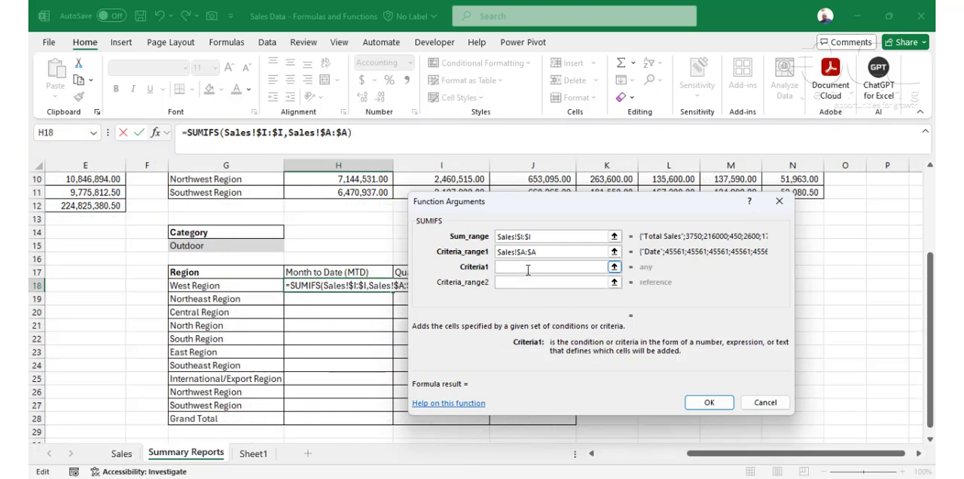
pyautogui.write('">="&Start')
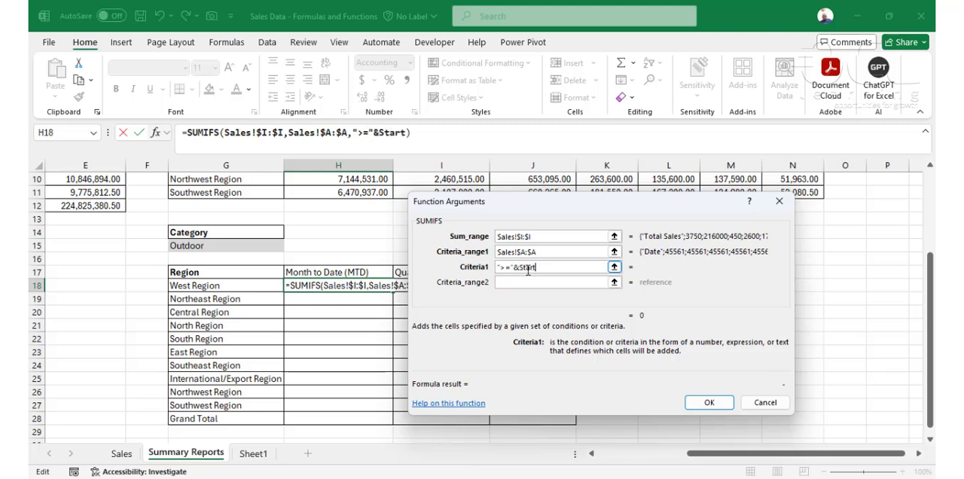
pyautogui.write('CM')
pyautogui.press('Tab')
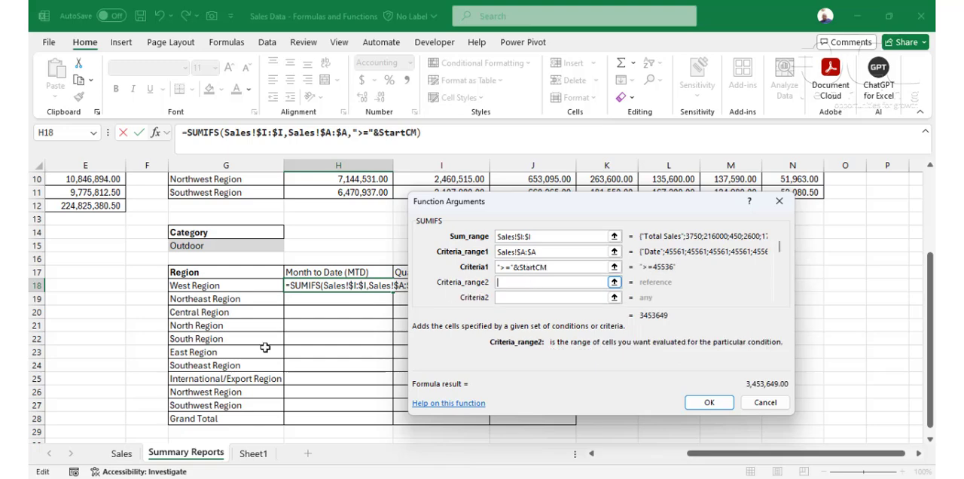
# Step: Set the second SUMIFS condition to the Date column Sales!$A:$A with criterion "<="&CurrentDate, and fill the formula down to H27
pyautogui.click(122, 454)
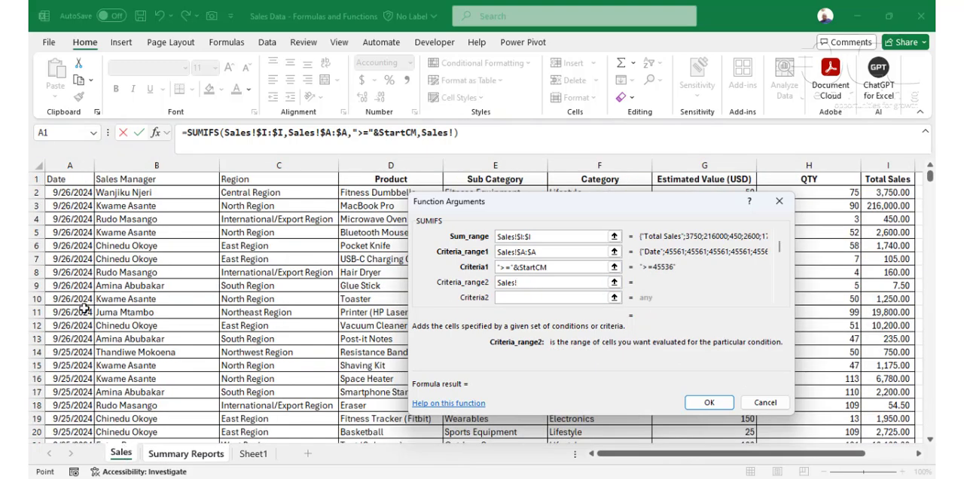
pyautogui.click(78, 162)
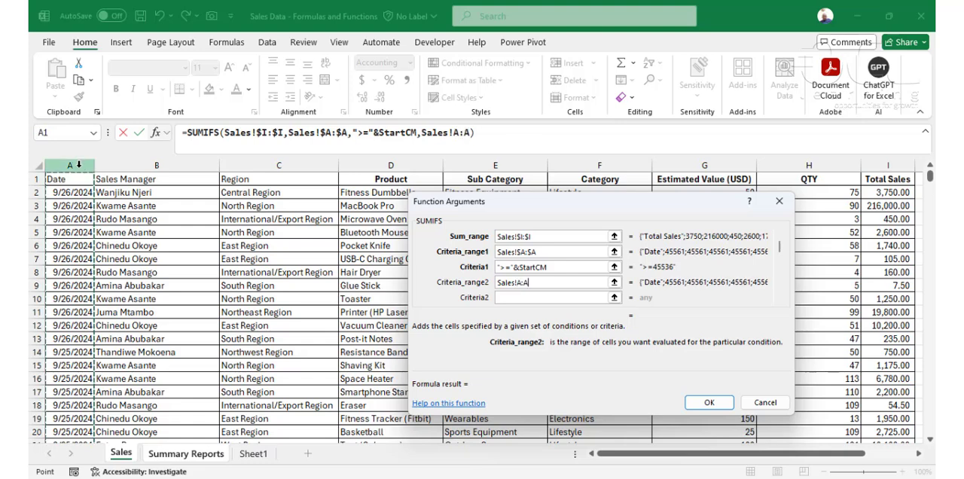
pyautogui.click(540, 298)
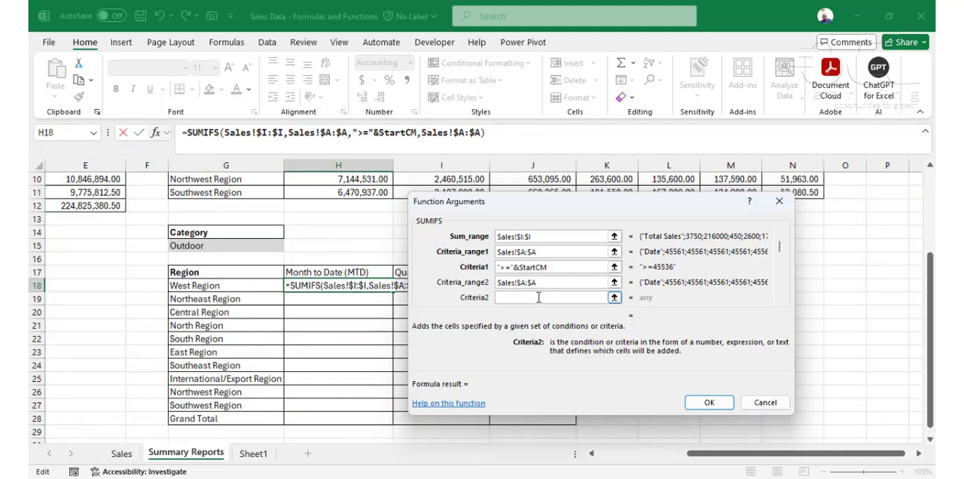
pyautogui.write('"<="&')
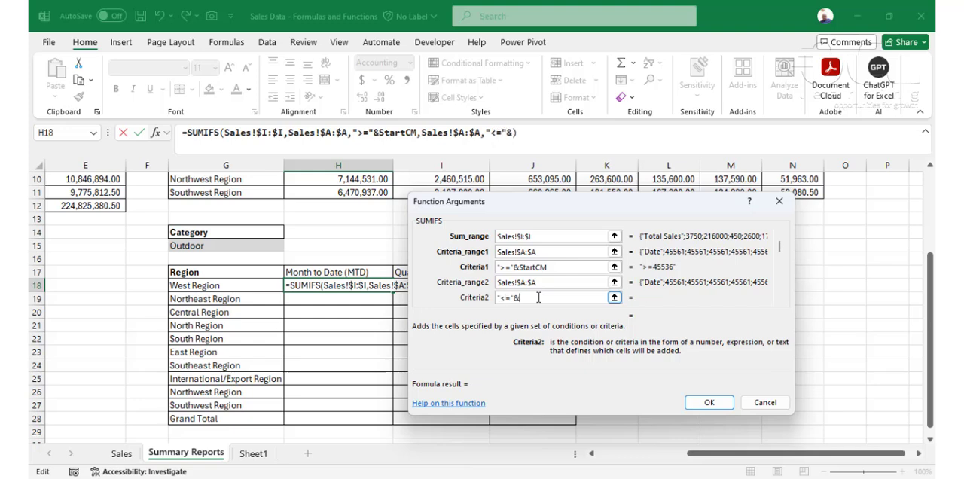
pyautogui.write('CurrentD')
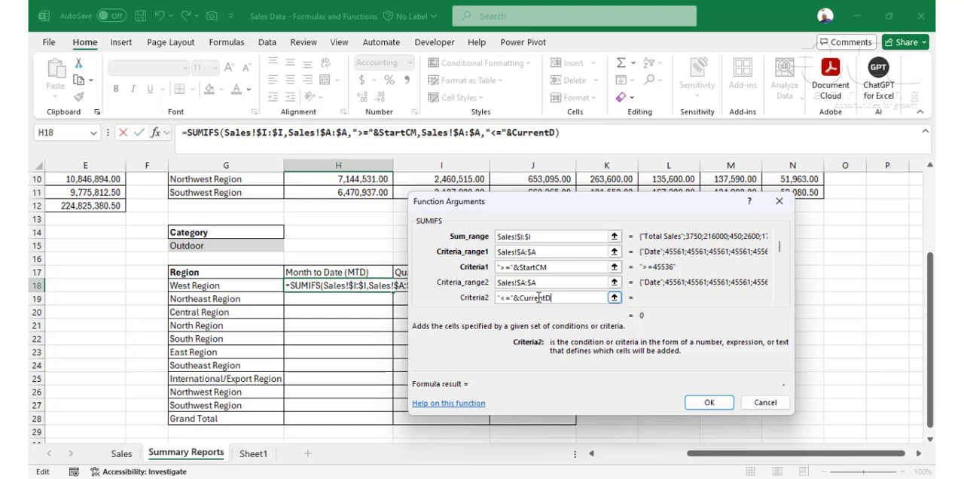
pyautogui.write('ate')
pyautogui.click(708, 403)
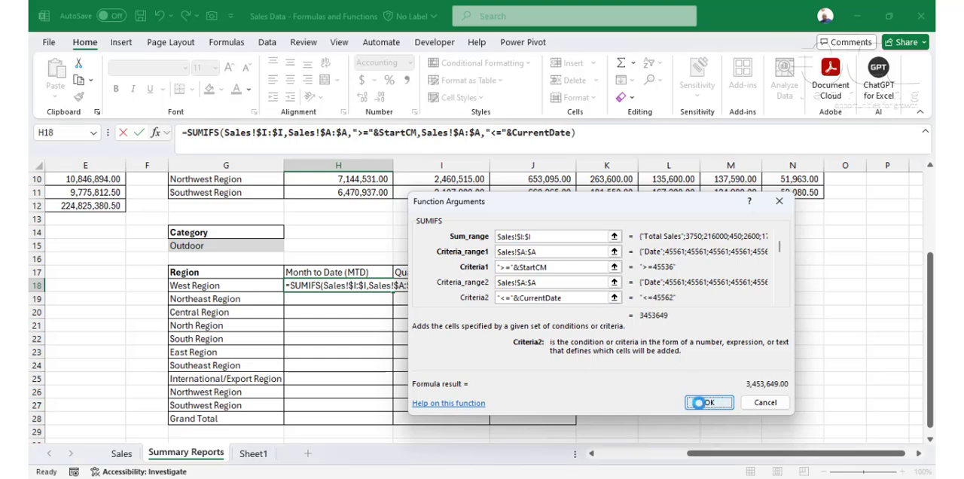
pyautogui.moveTo(397, 293); pyautogui.dragTo(396, 410)
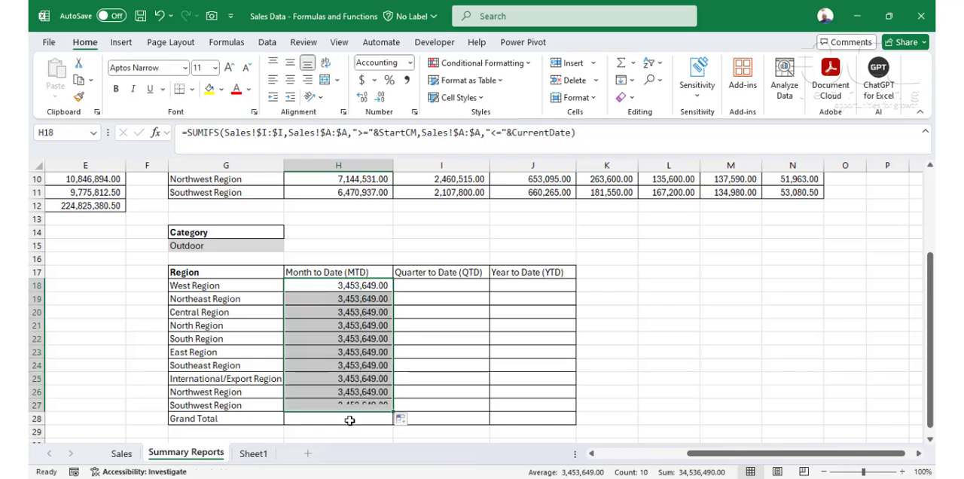
# Step: Reopen the SUMIFS arguments of H18 and set the third criteria range to the Region column Sales!$C:$C
pyautogui.click(361, 287)
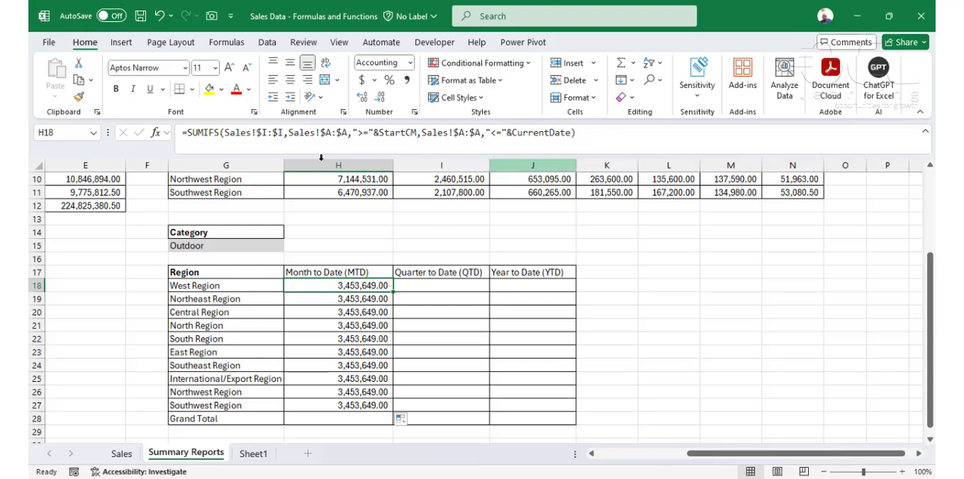
pyautogui.doubleClick(343, 288)
pyautogui.hotkey('shift', 'F3')
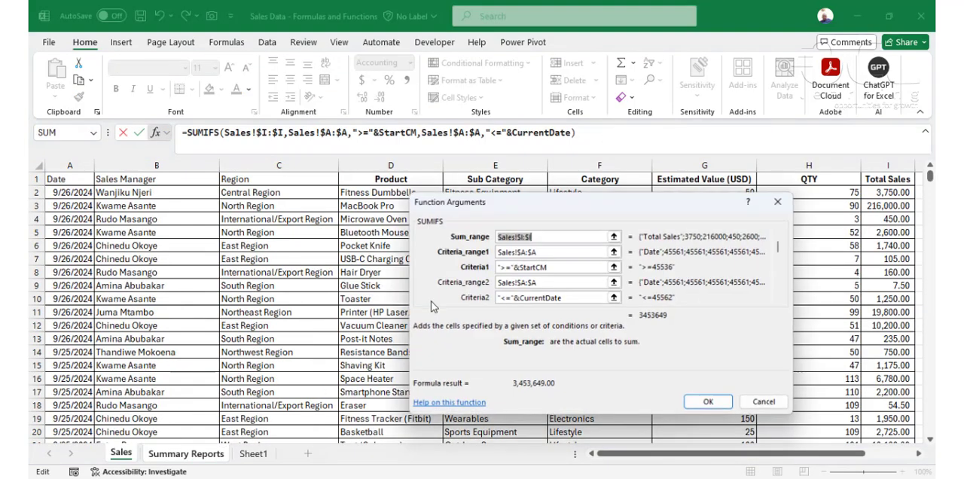
pyautogui.press('Tab')
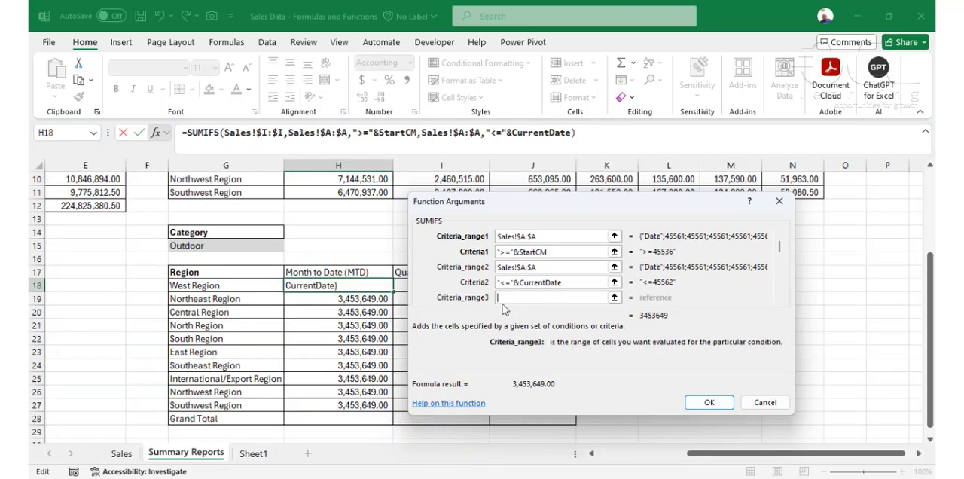
pyautogui.click(121, 453)
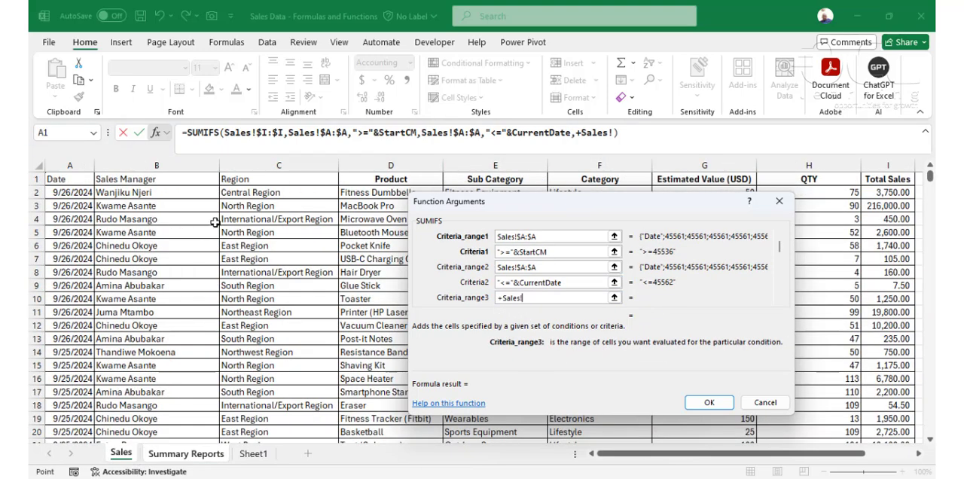
pyautogui.click(279, 165)
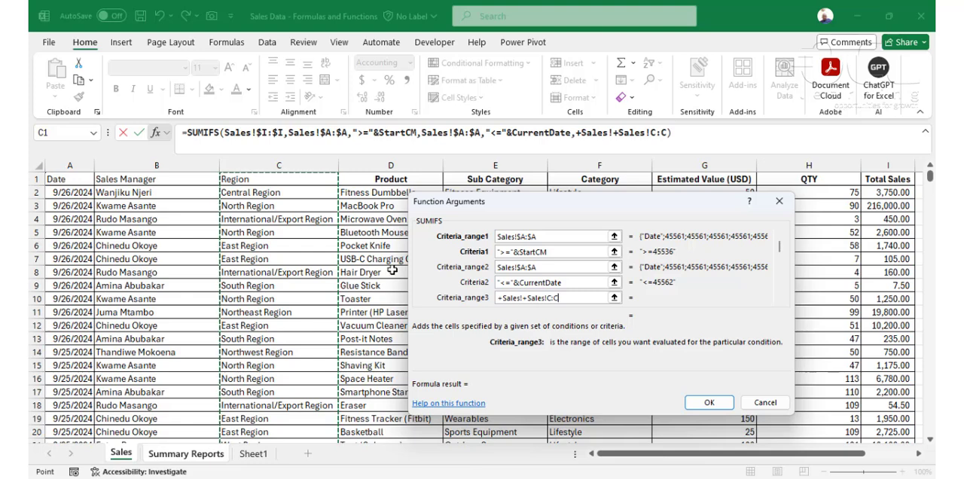
pyautogui.hotkey('ctrl', 'a')
pyautogui.press('BackSpace')
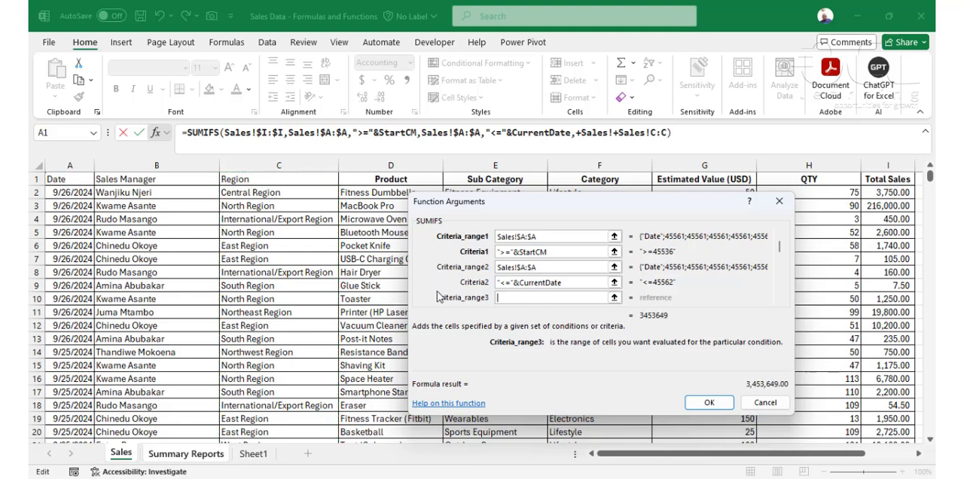
pyautogui.click(277, 164)
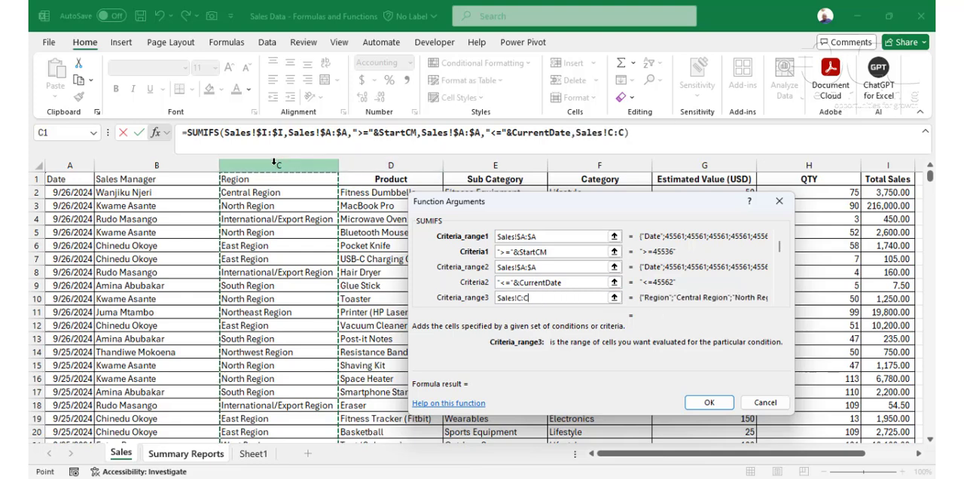
pyautogui.press('F4')
pyautogui.press('Tab')
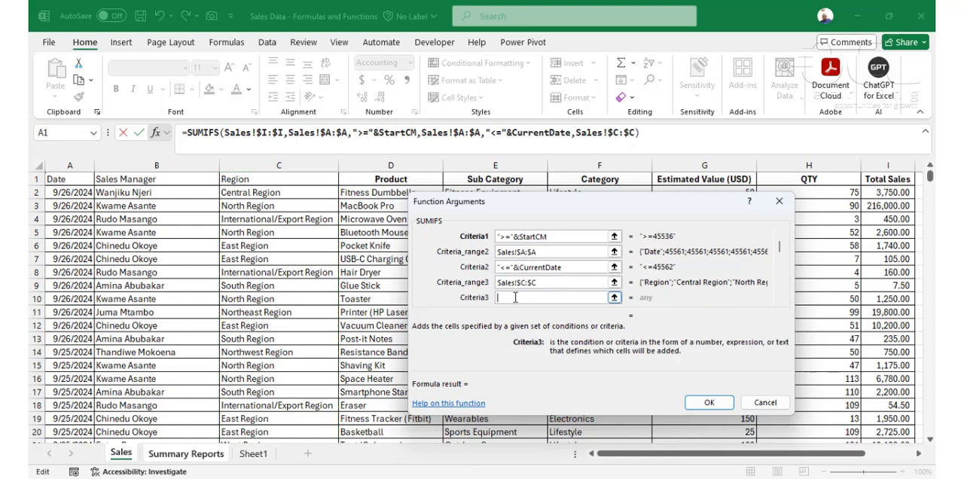
# Step: Set the third SUMIFS criterion to the West Region cell G18 on Summary Reports and accept the formula
pyautogui.click(202, 455)
pyautogui.click(232, 286)
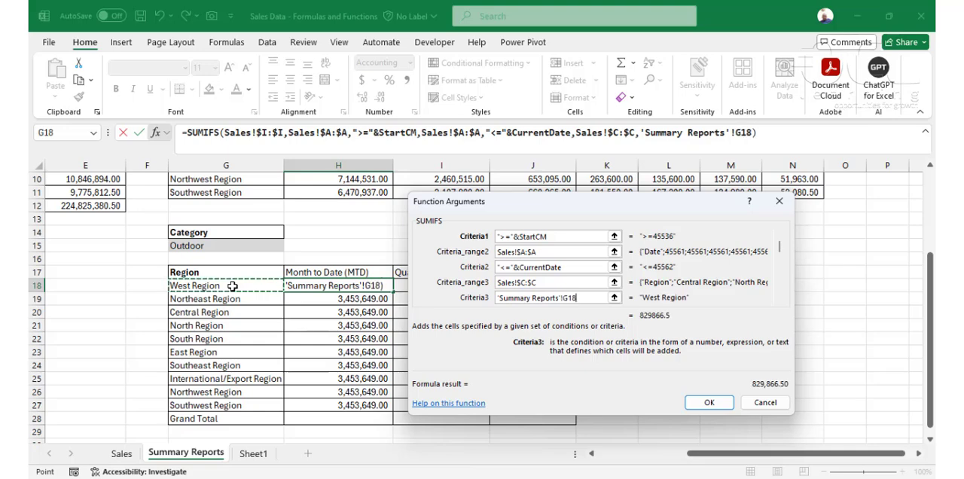
pyautogui.press('Return')
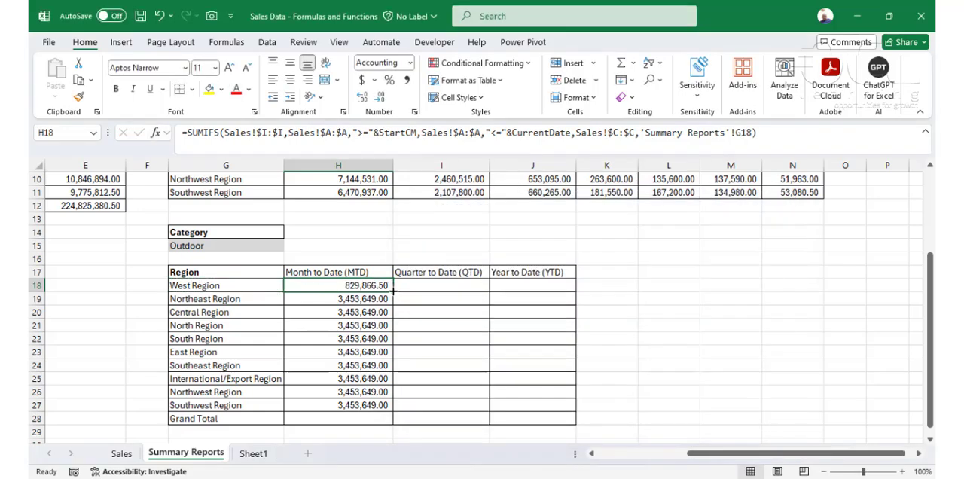
# Step: Fill the H18 formula down to H27 and sum the Month to Date column in the Grand Total cell H28
pyautogui.moveTo(390, 299); pyautogui.dragTo(373, 408)
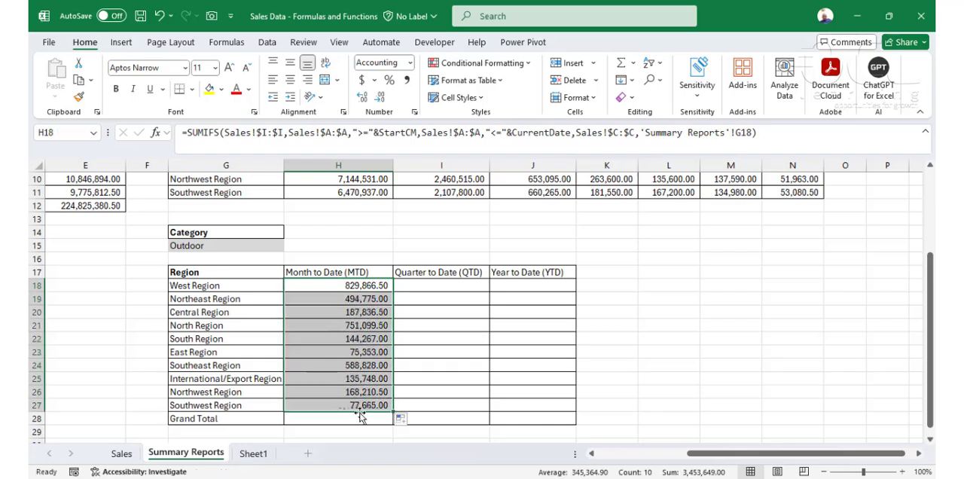
pyautogui.click(358, 417)
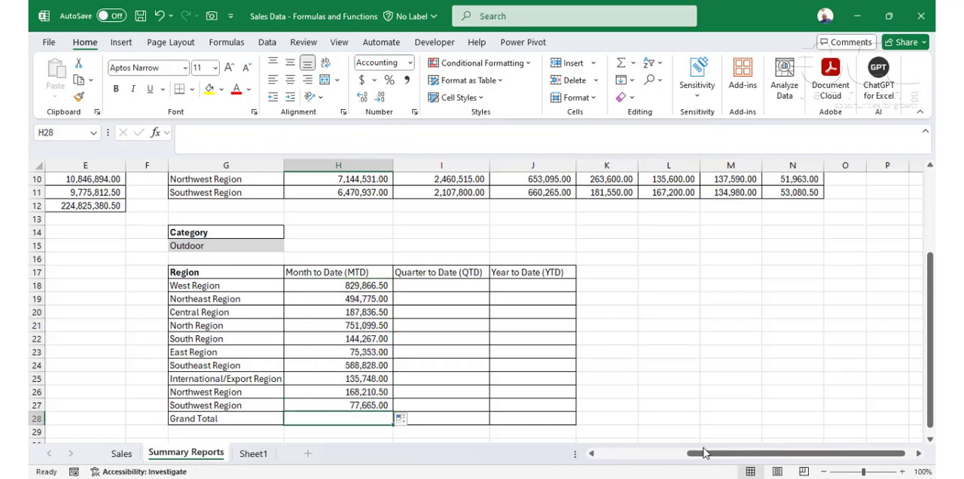
pyautogui.hotkey('alt', '=')
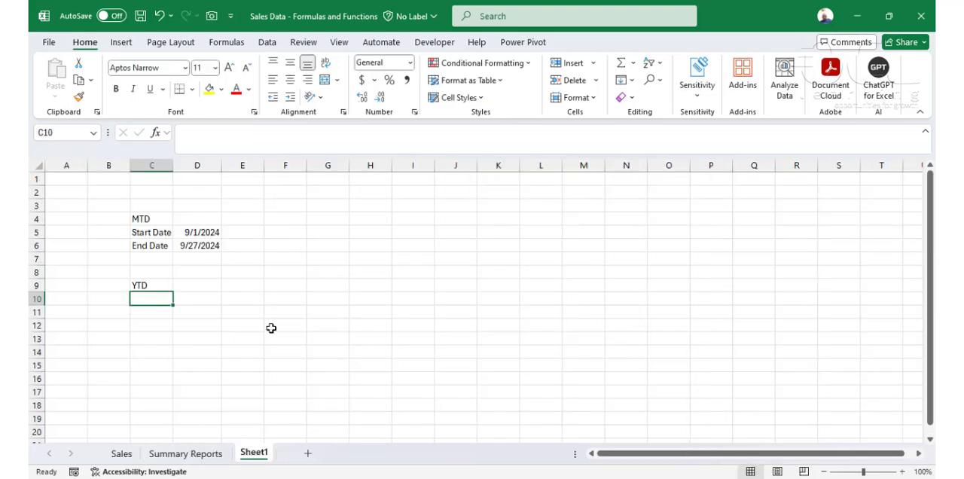
# Step: Under YTD on Sheet1, label C11 "End Date" and enter =CurrentDate in D11
pyautogui.press('Down')
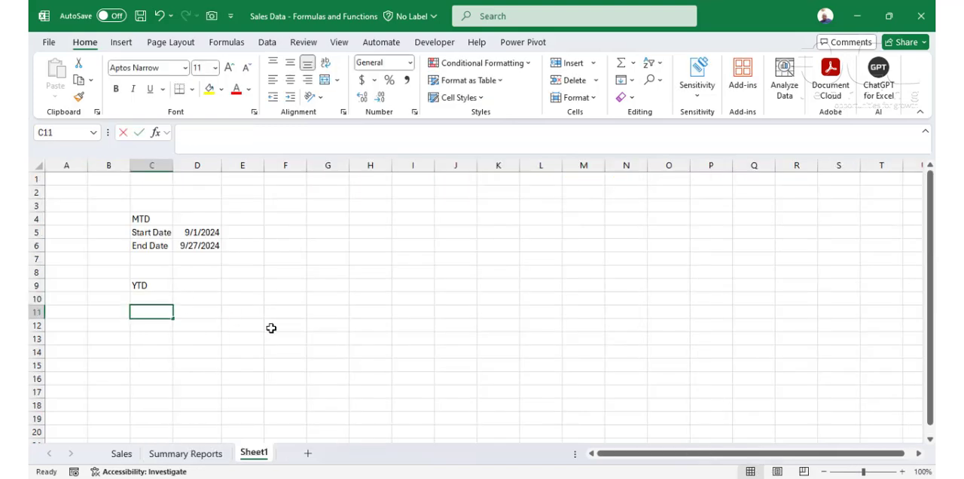
pyautogui.write('End DAte')
pyautogui.press('Tab')
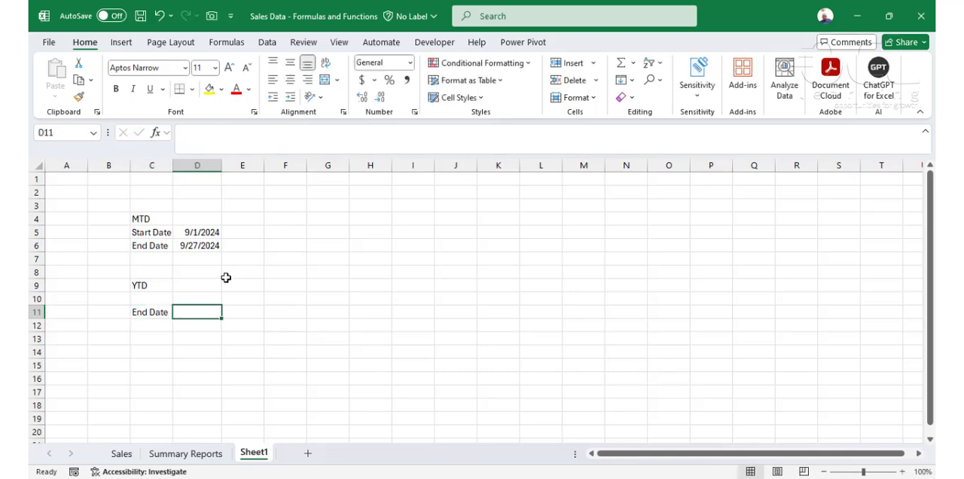
pyautogui.write('=curr')
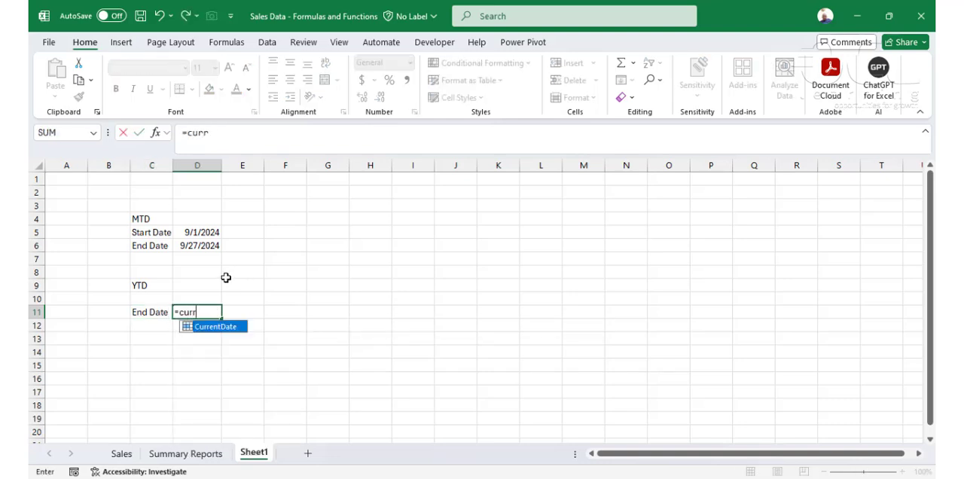
pyautogui.press('Tab')
pyautogui.press('Return')
# Step: Format the YTD end date in D11 as a short date
pyautogui.click(200, 311)
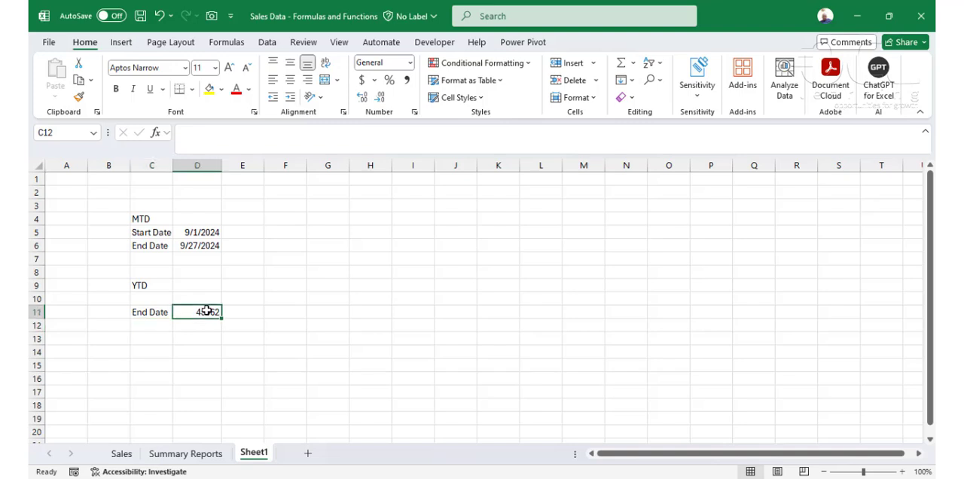
pyautogui.click(411, 63)
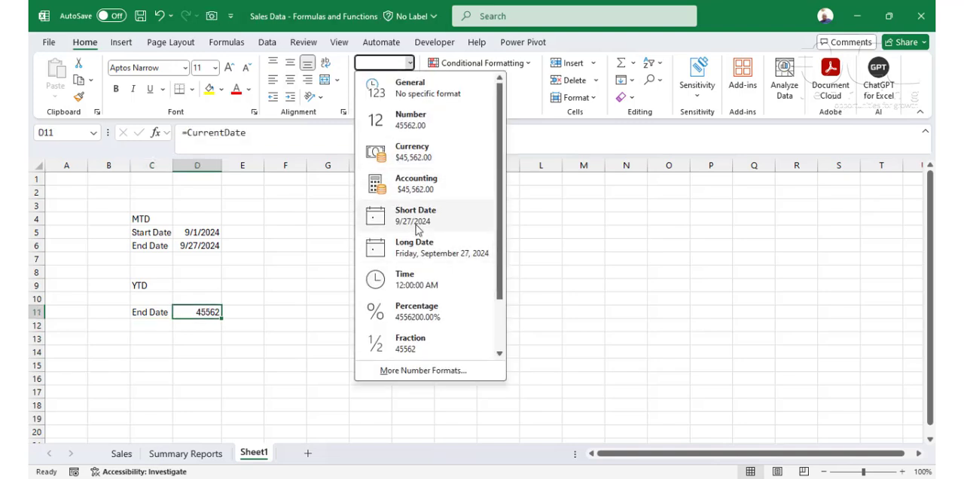
pyautogui.click(392, 248)
# Step: Label cell C10 "Start Date" in the YTD block
pyautogui.click(211, 300)
pyautogui.click(143, 301)
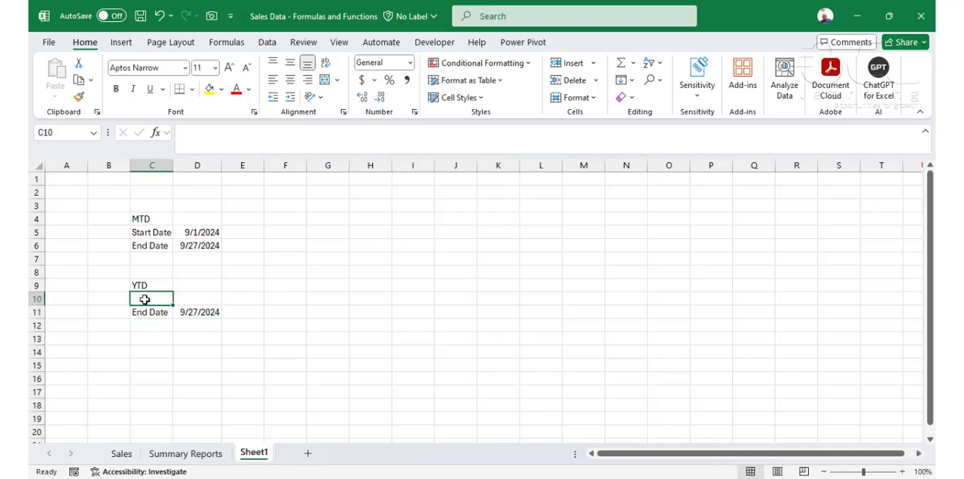
pyautogui.write('Start Date')
pyautogui.press('Return')
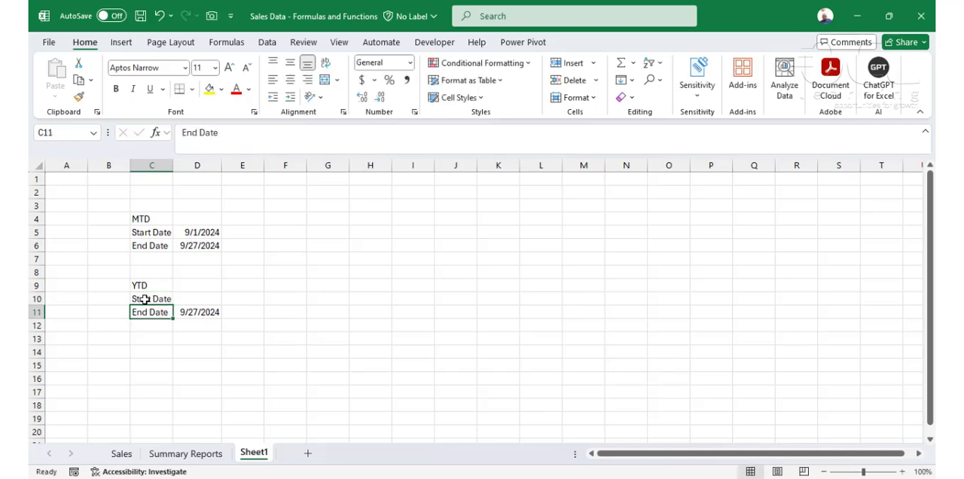
# Step: Enter =DATE(YEAR(CurrentDate),1,1) in D10 as the YTD start date
pyautogui.click(193, 299)
pyautogui.write('=')
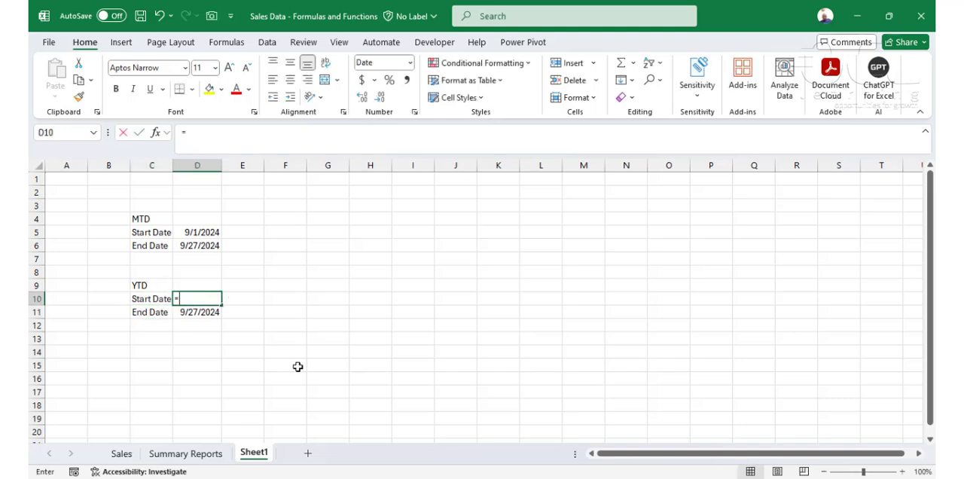
pyautogui.write('date')
pyautogui.press('Tab')
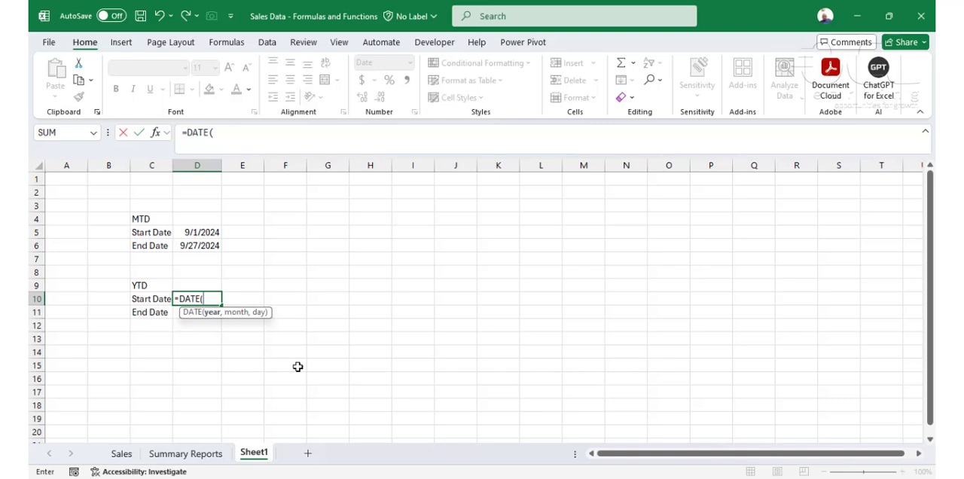
pyautogui.write('ye')
pyautogui.press('Tab')
pyautogui.write('cur')
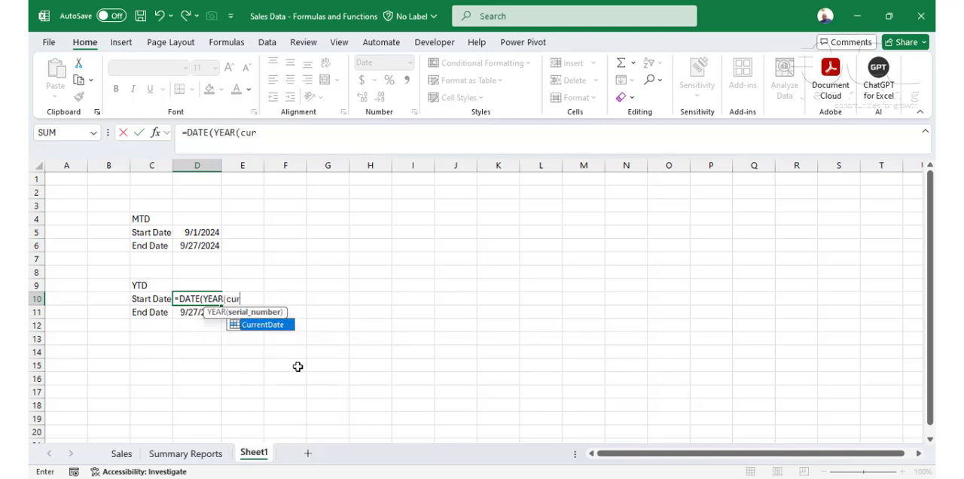
pyautogui.press('Tab')
pyautogui.write(')')
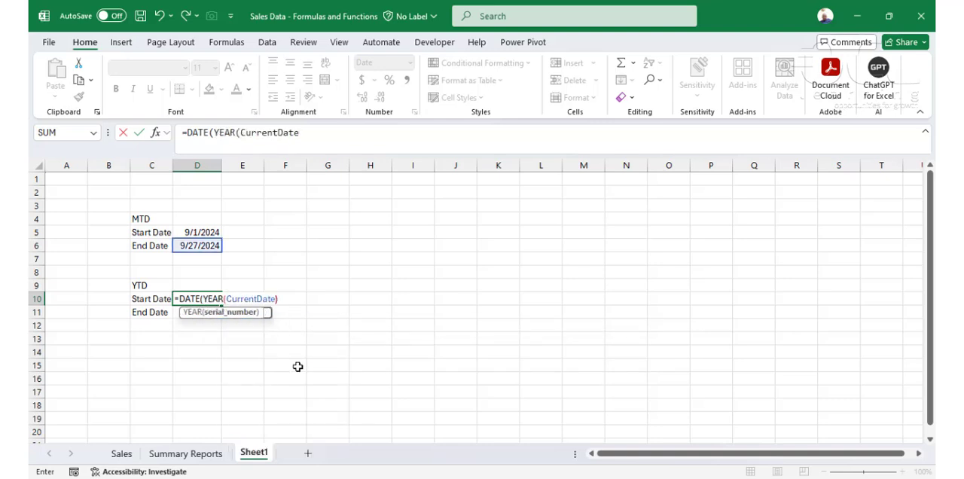
pyautogui.write(',1,')
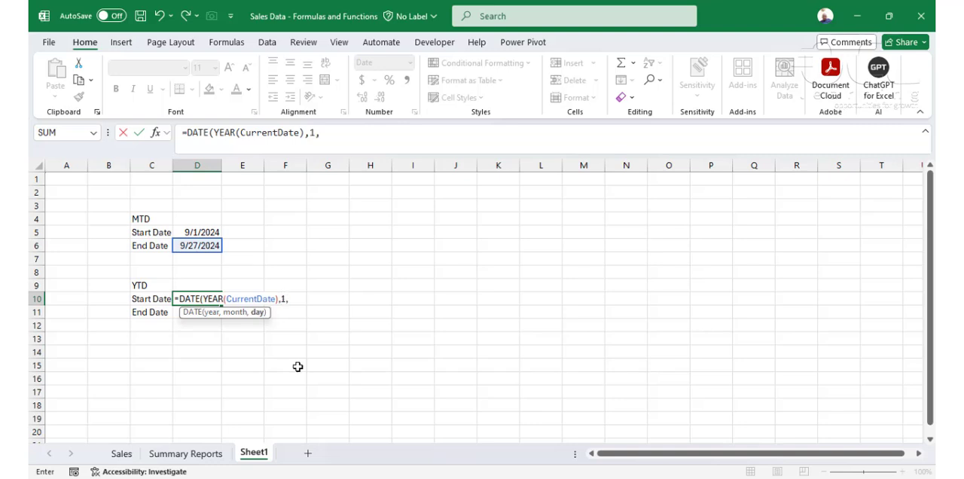
pyautogui.write('1)')
pyautogui.press('Return')
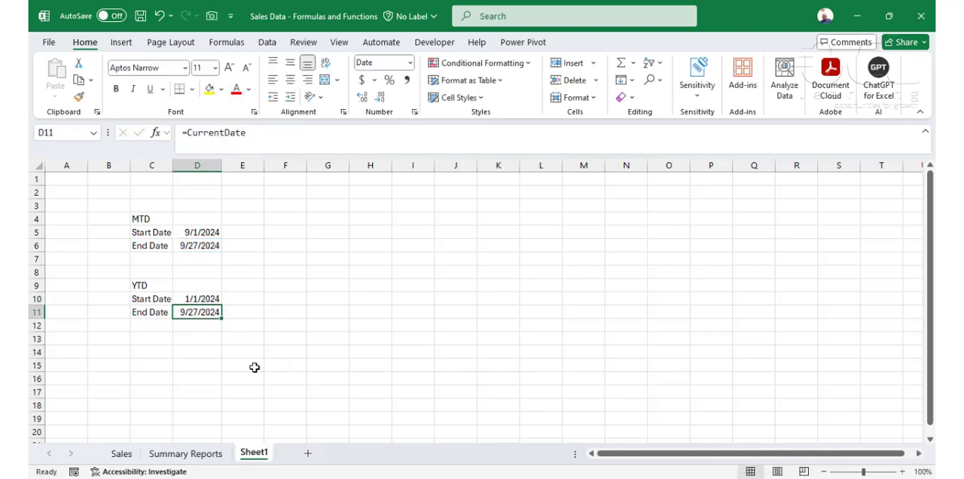
# Step: Name the YTD start date cell D10 StartCY
pyautogui.click(190, 286)
pyautogui.click(192, 300)
pyautogui.click(62, 133)
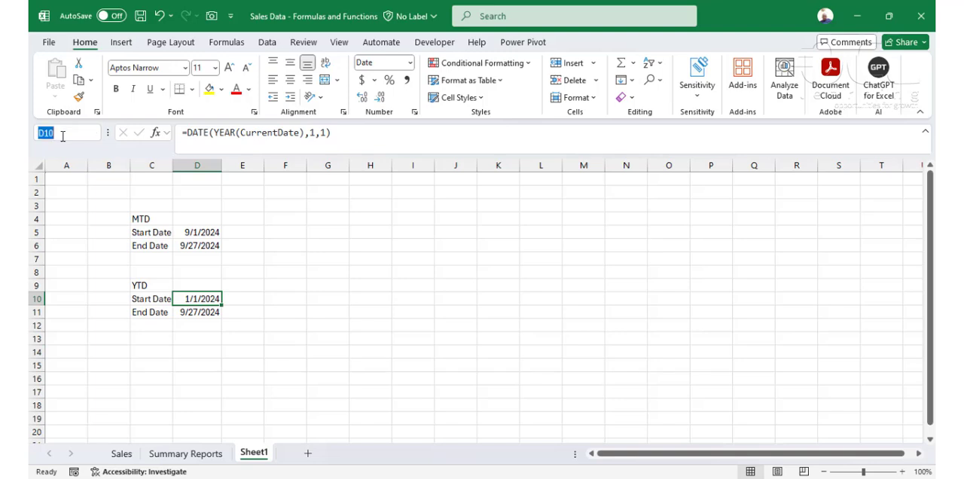
pyautogui.write('StartCY')
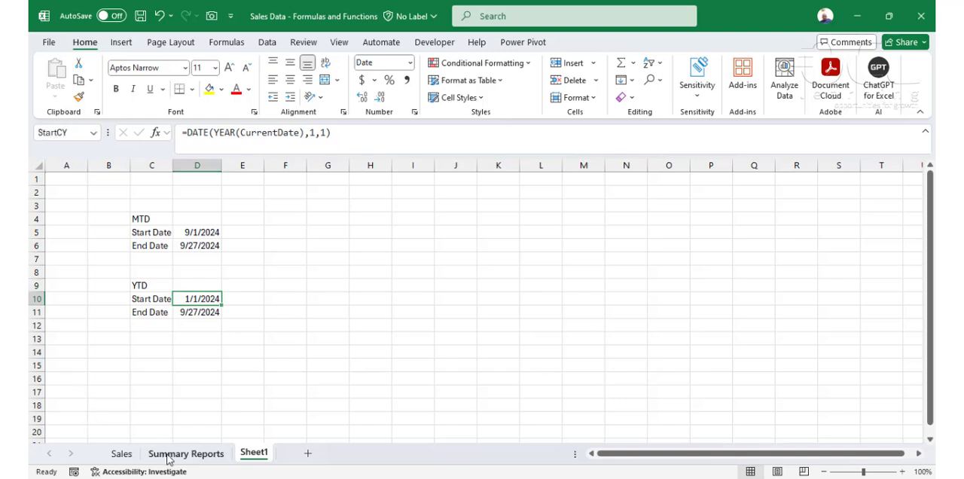
# Step: Copy the West Region MTD formula from H18 on Summary Reports into J18 and point its region criterion to G18
pyautogui.click(162, 454)
pyautogui.click(365, 289)
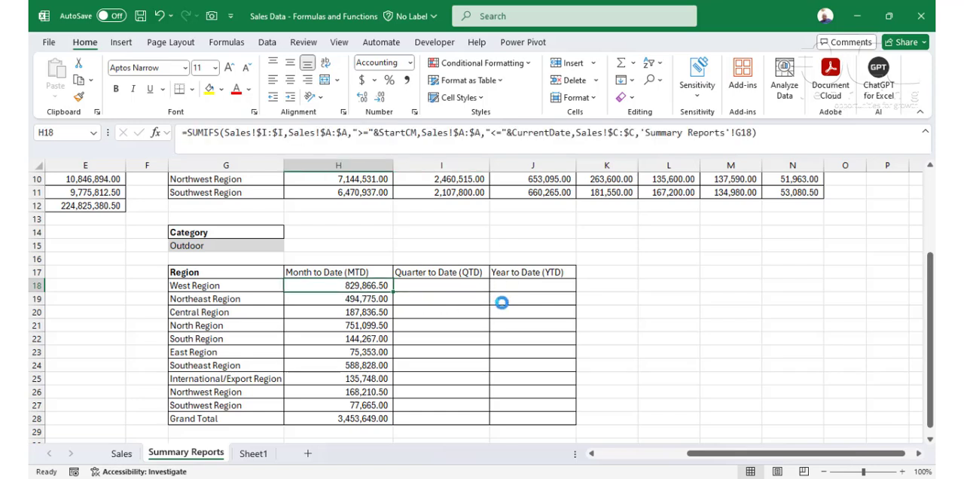
pyautogui.hotkey('ctrl', 'c')
pyautogui.click(533, 286)
pyautogui.hotkey('ctrl', 'v')
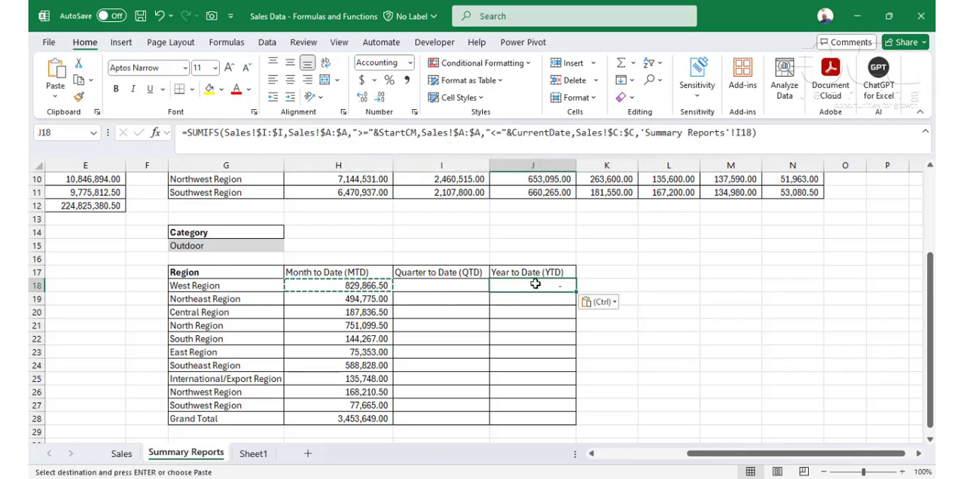
pyautogui.press('F2')
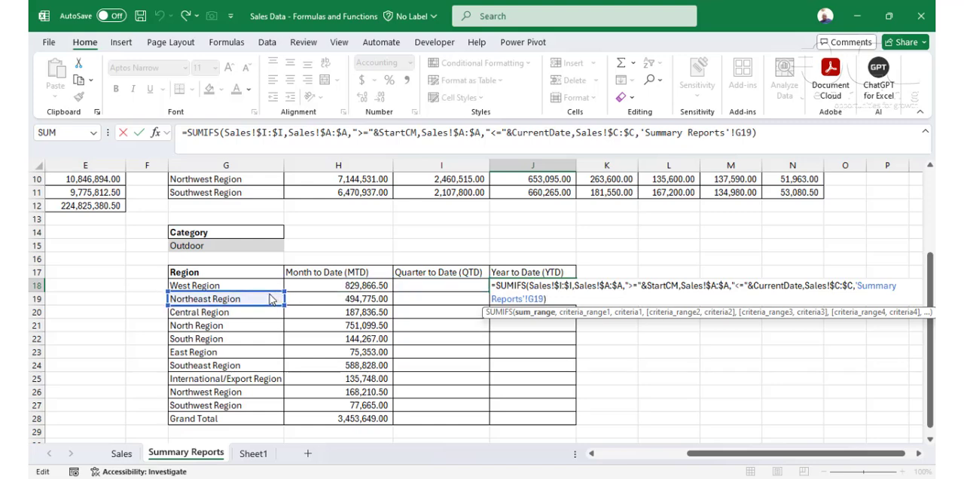
pyautogui.click(267, 285)
pyautogui.press('Return')
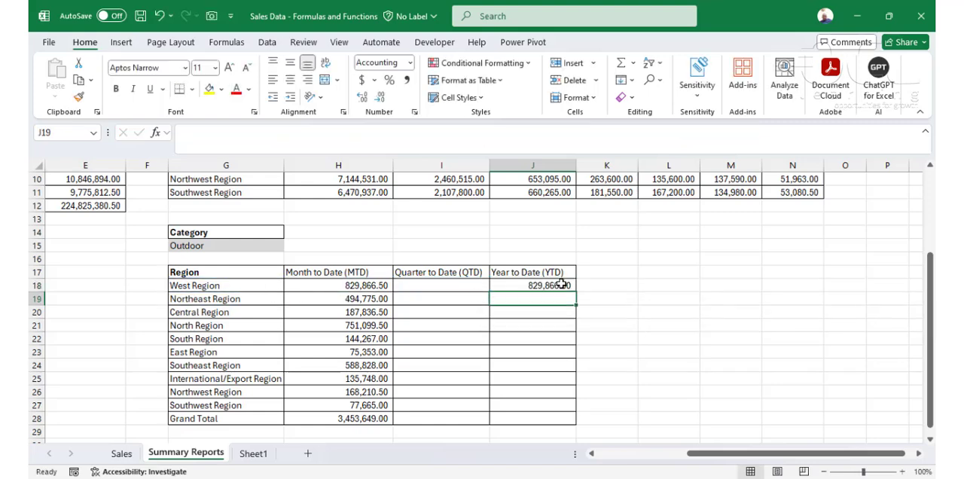
# Step: Replace StartCM with StartCY in the J18 formula and fill it down the Year to Date column through J28
pyautogui.click(558, 285)
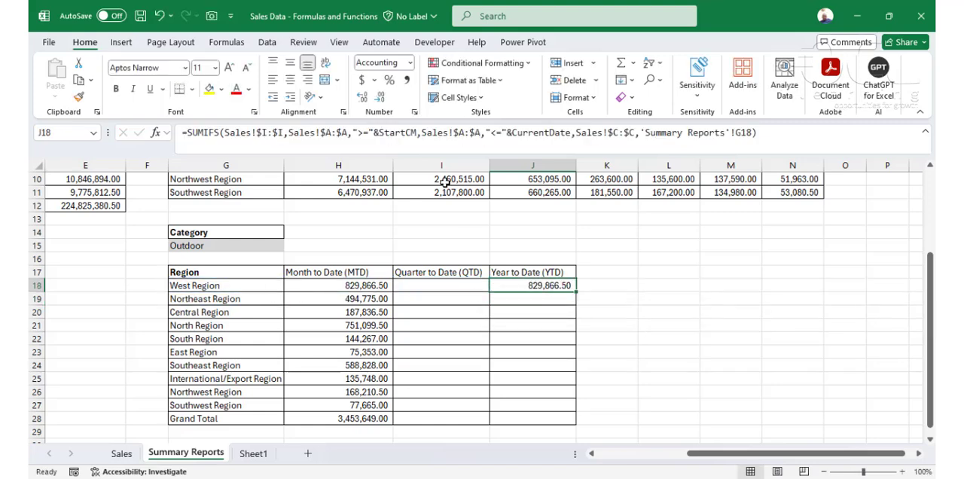
pyautogui.click(418, 132)
pyautogui.press('BackSpace')
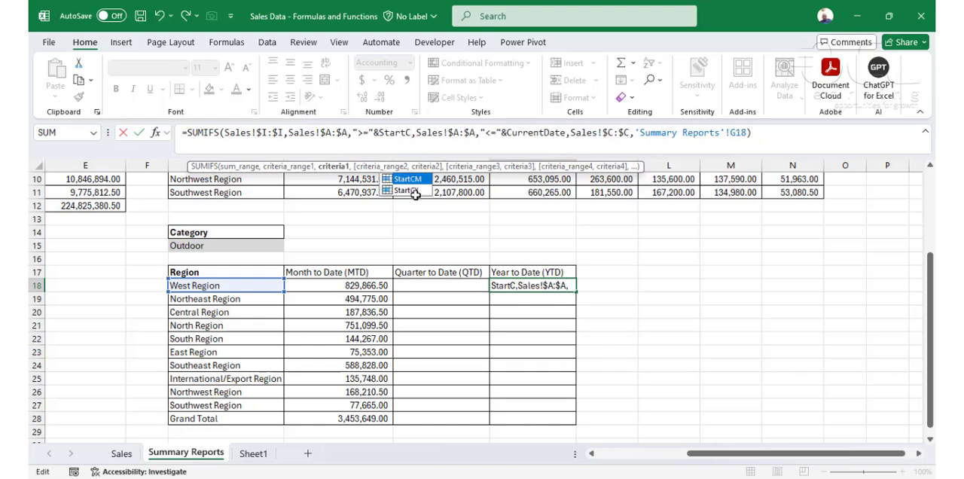
pyautogui.write('Y')
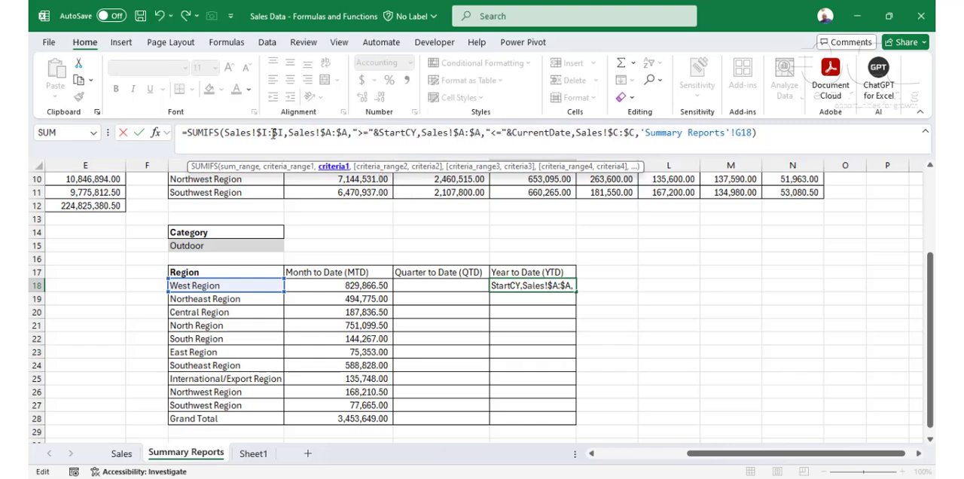
pyautogui.hotkey('ctrl', 'Return')
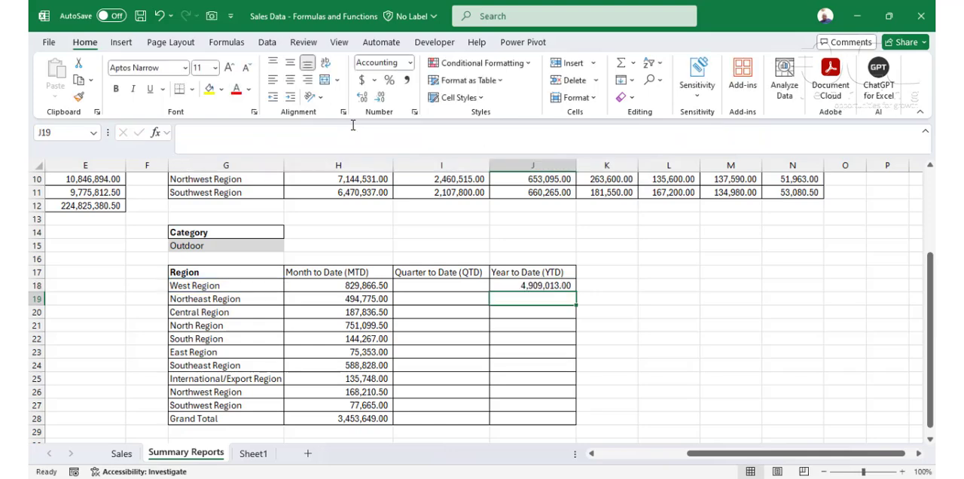
pyautogui.moveTo(577, 293); pyautogui.dragTo(577, 422)
pyautogui.click(527, 326)
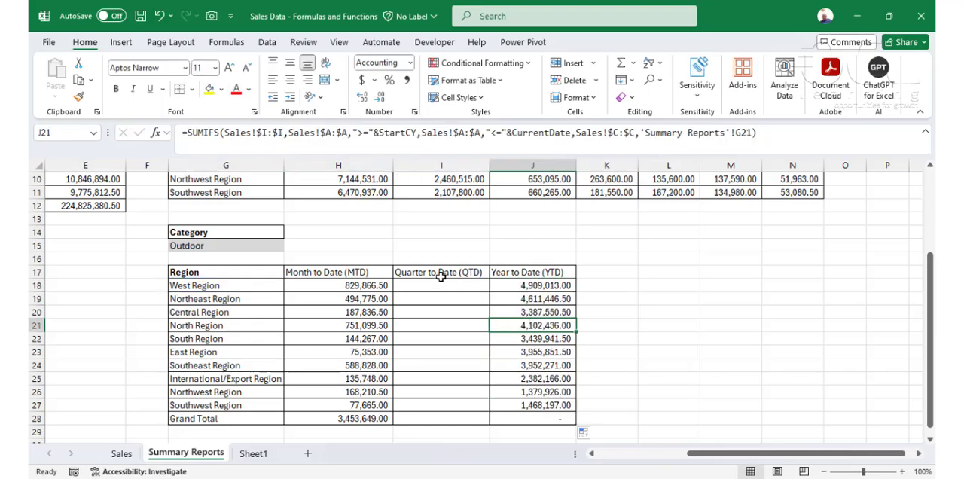
# Step: Review the Quarter to Date range I18:I28 and the formulas in the region-by-category and category summary tables
pyautogui.moveTo(441, 283); pyautogui.dragTo(446, 419)
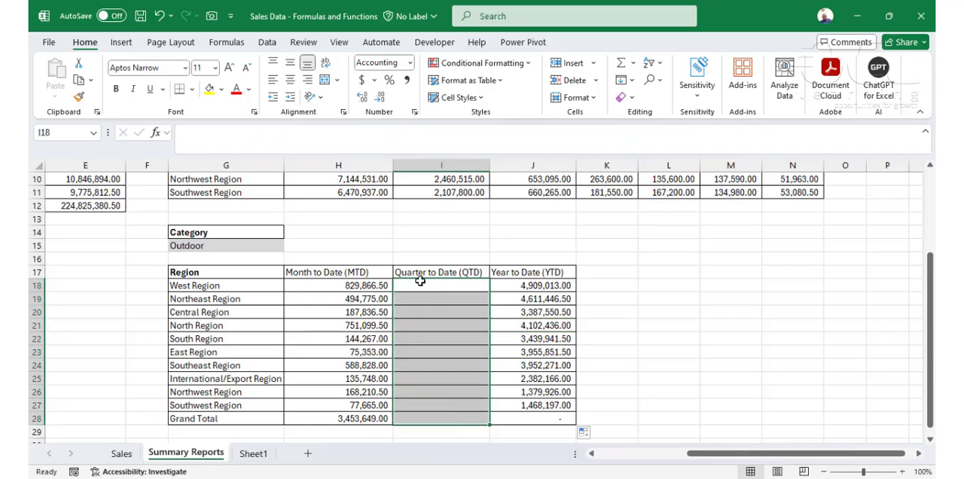
pyautogui.click(419, 286)
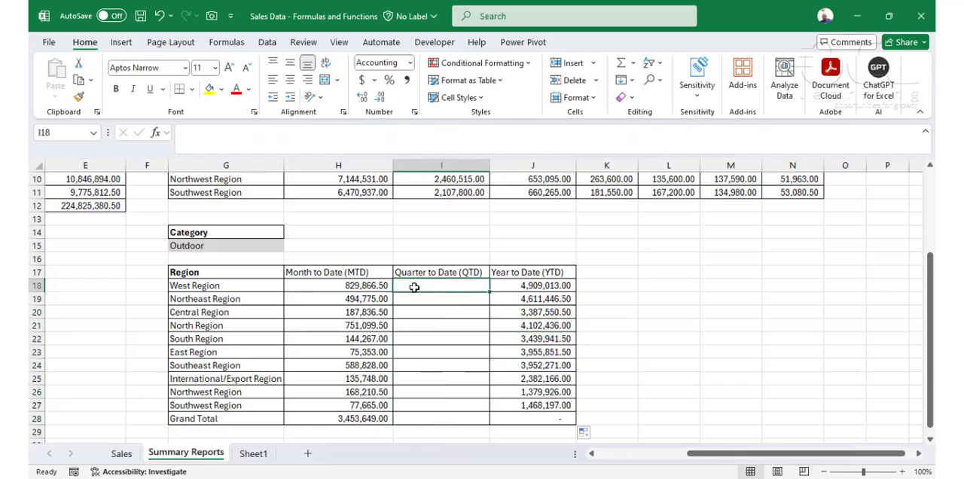
pyautogui.moveTo(414, 287); pyautogui.dragTo(417, 415)
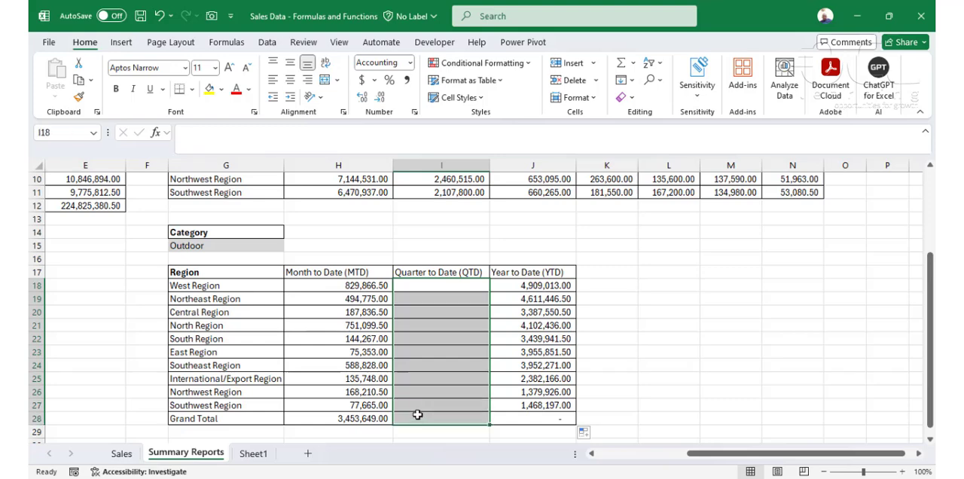
pyautogui.scroll(3, 302, 355)
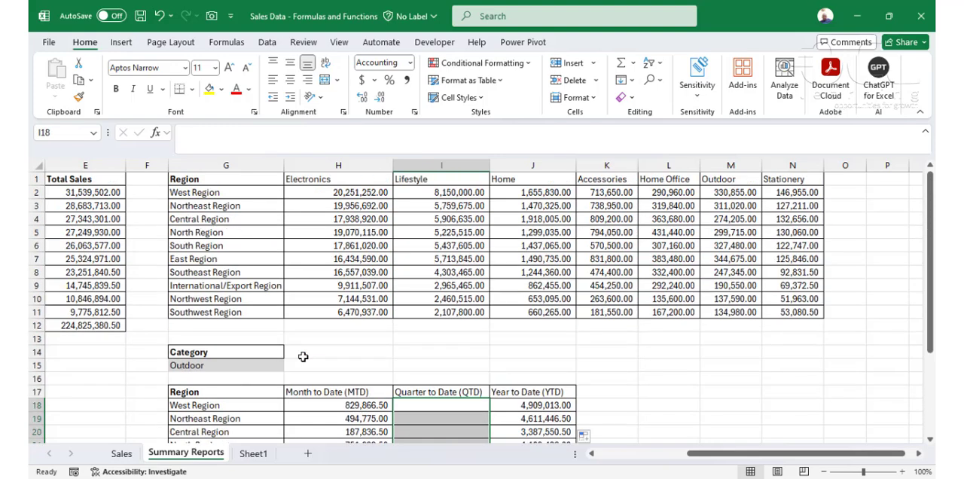
pyautogui.click(347, 298)
pyautogui.moveTo(804, 456); pyautogui.dragTo(713, 455)
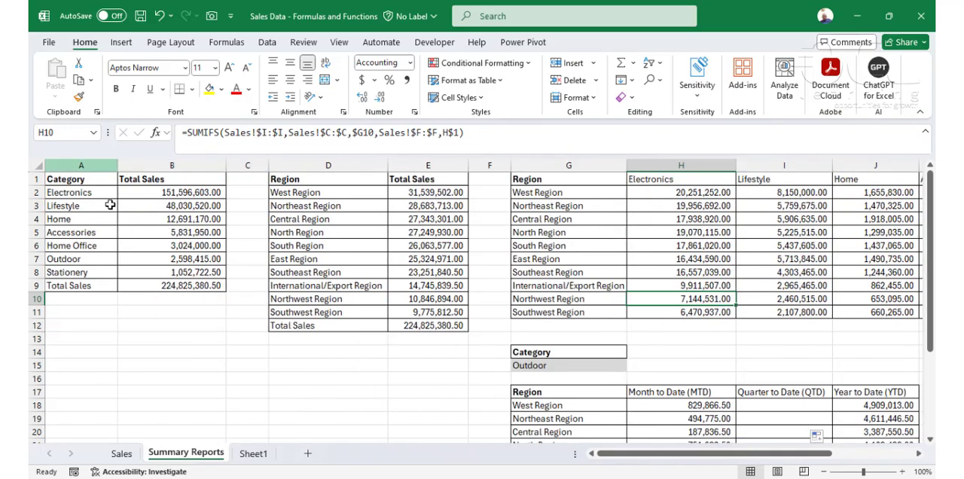
pyautogui.click(75, 206)
pyautogui.click(144, 194)
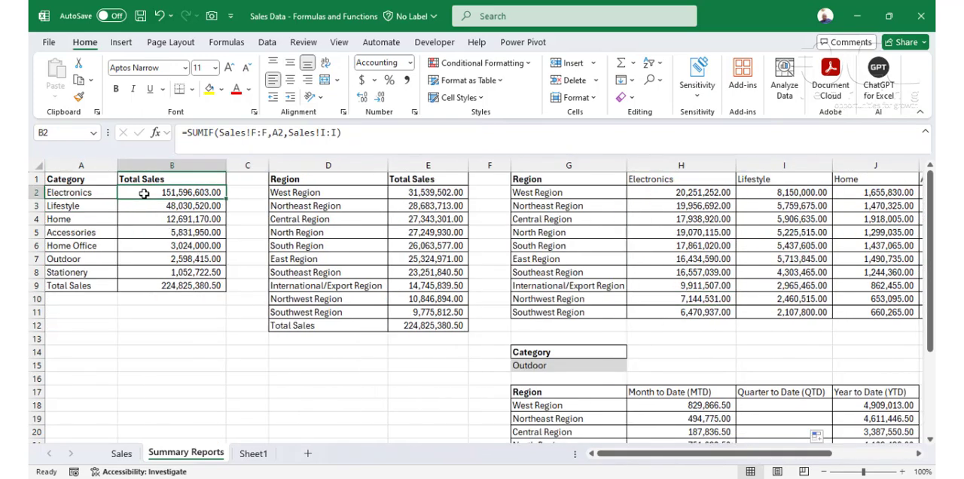